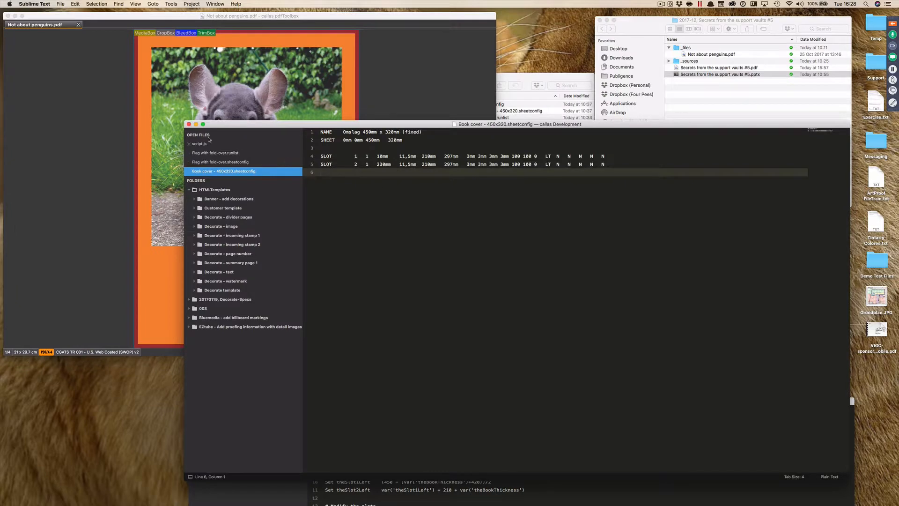
- Close the Development editor window, add the Impose folder to the remaining editor window, and widen its sidebar to show full file names
{"action": "left_click", "coordinate": [188, 125]}
{"action": "left_click", "coordinate": [584, 196]}
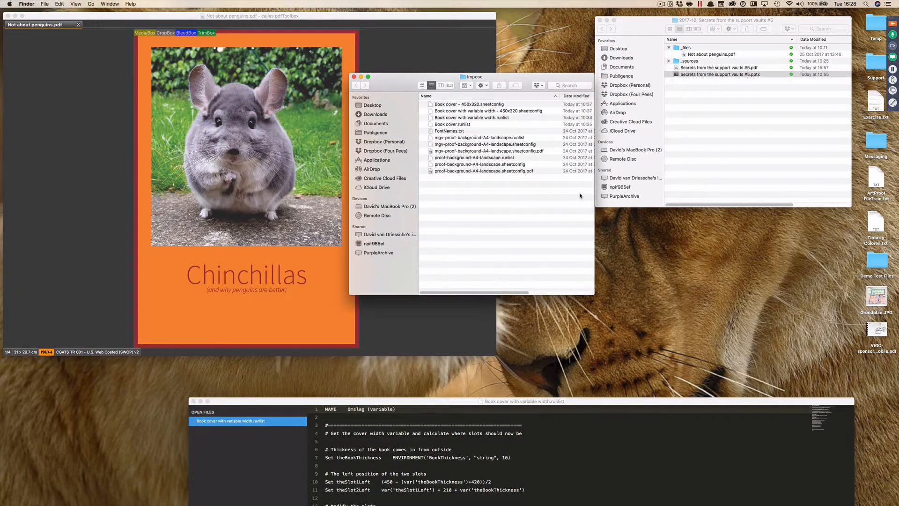
{"action": "left_click_drag", "start_coordinate": [462, 78], "coordinate": [255, 453]}
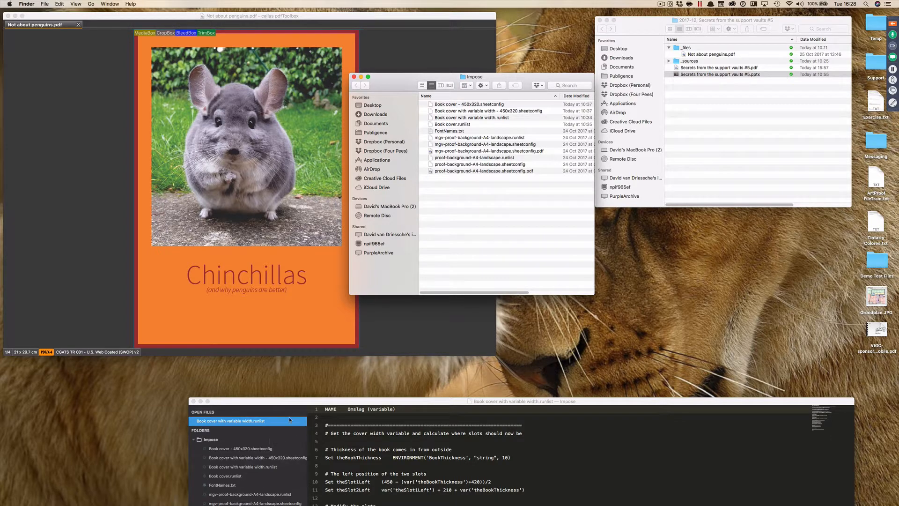
{"action": "left_click_drag", "start_coordinate": [295, 404], "coordinate": [337, 46]}
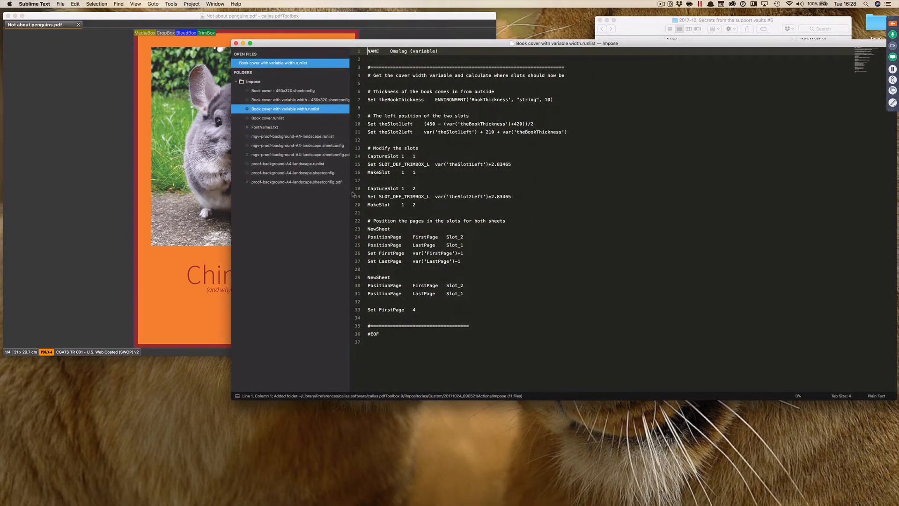
{"action": "left_click_drag", "start_coordinate": [350, 175], "coordinate": [398, 174]}
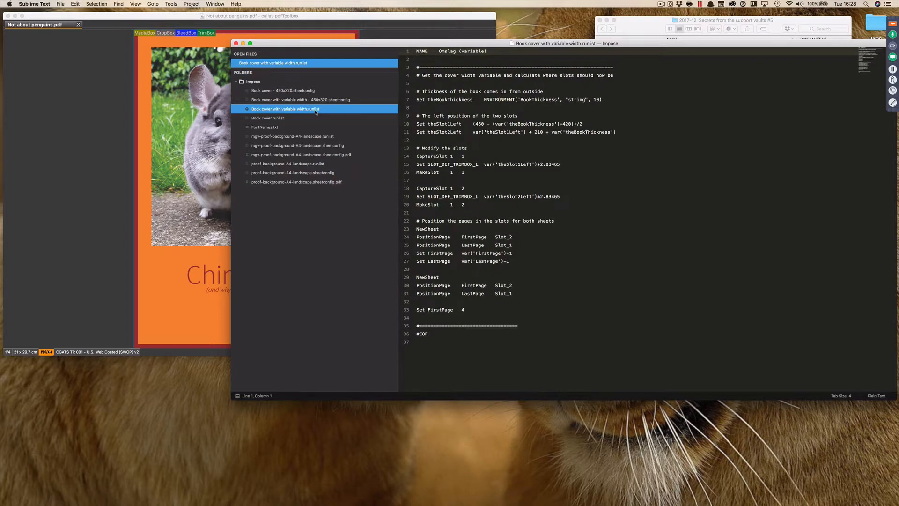
- Open "Book cover with variable width - 450x320.sheetconfig" and enlarge the text and window so each SLOT line fits on one row
{"action": "left_click", "coordinate": [307, 100]}
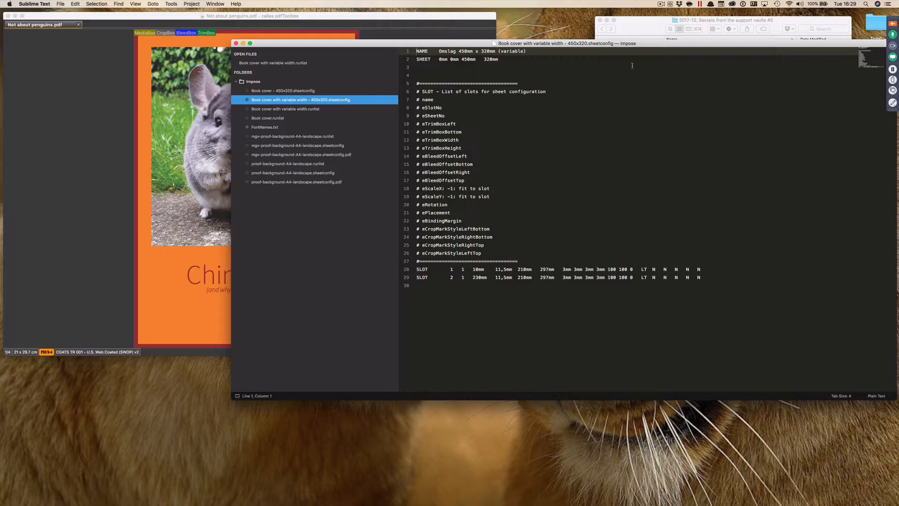
{"action": "left_click_drag", "start_coordinate": [631, 44], "coordinate": [515, 31]}
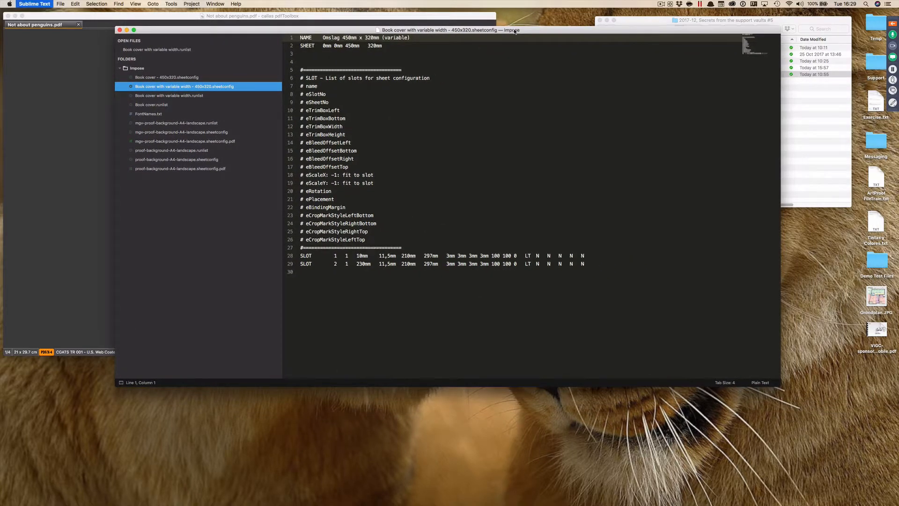
{"action": "key", "text": "super+equal"}
{"action": "key", "text": "super+equal"}
{"action": "key", "text": "super+equal"}
{"action": "key", "text": "super+equal"}
{"action": "key", "text": "super+equal"}
{"action": "key", "text": "super+equal"}
{"action": "key", "text": "super+equal"}
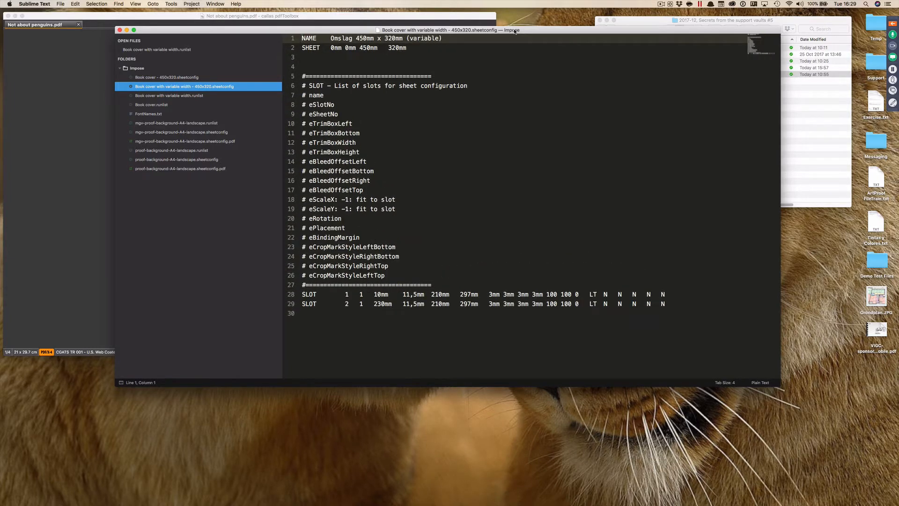
{"action": "key", "text": "super+equal"}
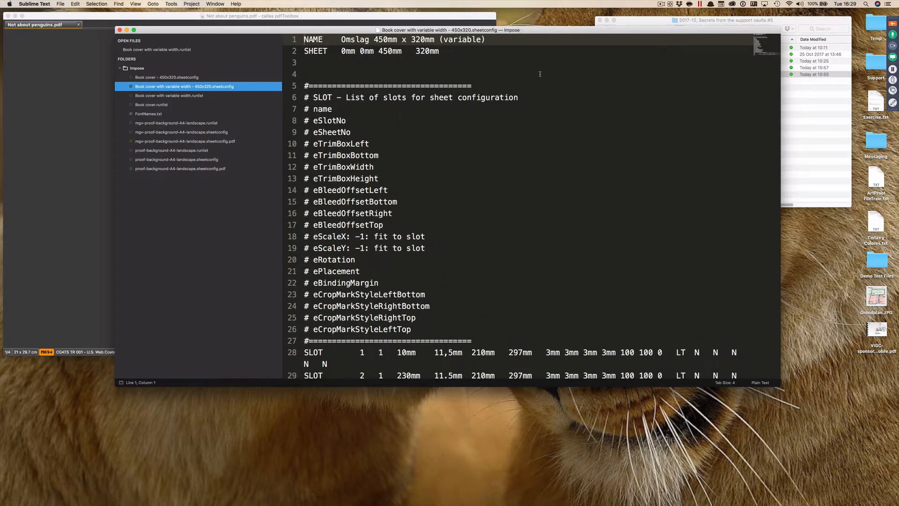
{"action": "left_click_drag", "start_coordinate": [780, 385], "coordinate": [861, 420]}
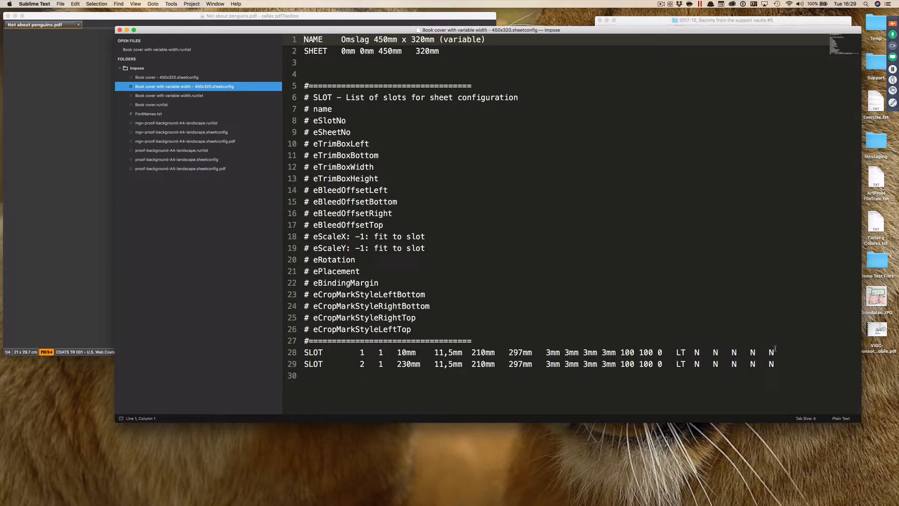
{"action": "left_click_drag", "start_coordinate": [589, 29], "coordinate": [566, 31]}
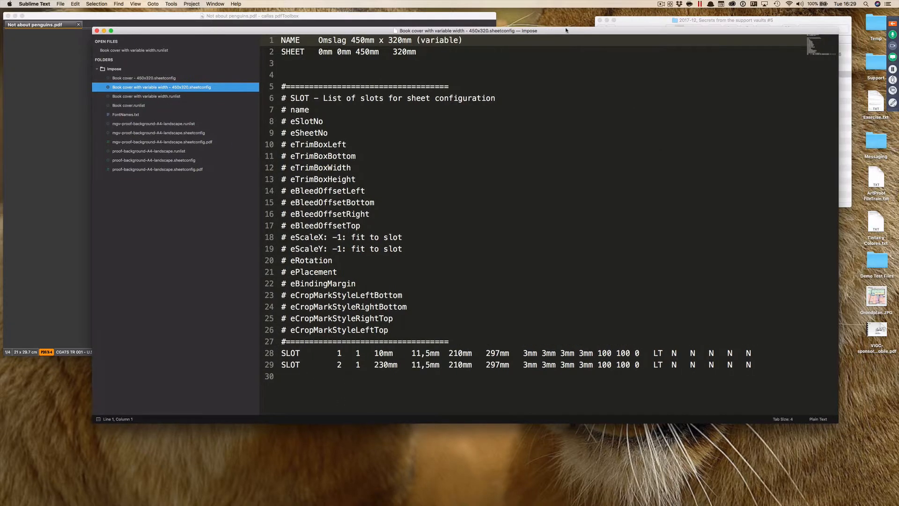
- Examine the SHEET size line and the trim box sizes and positions in the two SLOT lines
{"action": "triple_click", "coordinate": [360, 53]}
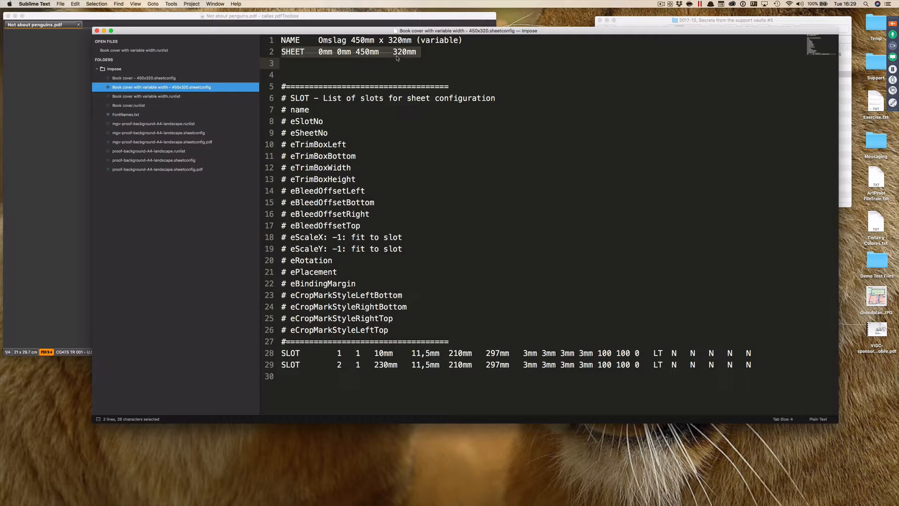
{"action": "double_click", "coordinate": [458, 353]}
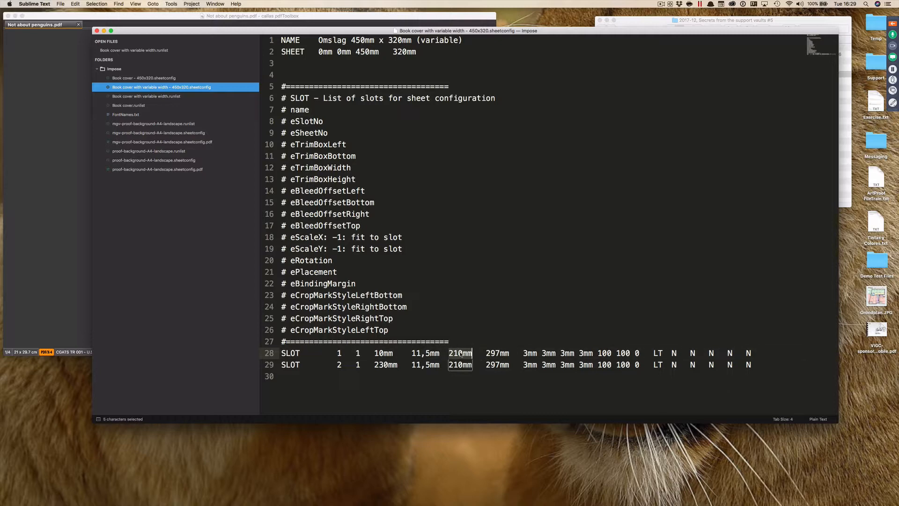
{"action": "key", "text": "alt+Right"}
{"action": "key", "text": "alt+shift+Left"}
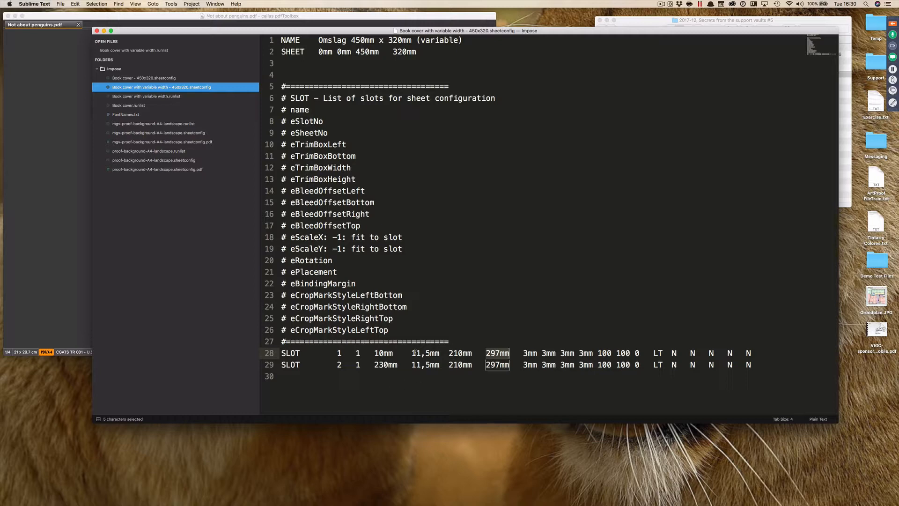
{"action": "left_click_drag", "start_coordinate": [411, 353], "coordinate": [462, 353]}
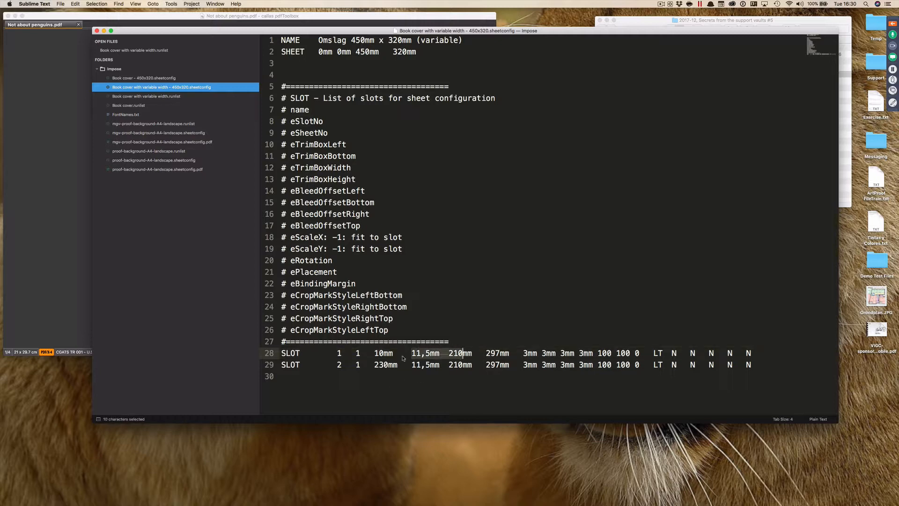
{"action": "left_click", "coordinate": [374, 354]}
{"action": "left_click_drag", "start_coordinate": [374, 354], "coordinate": [440, 353]}
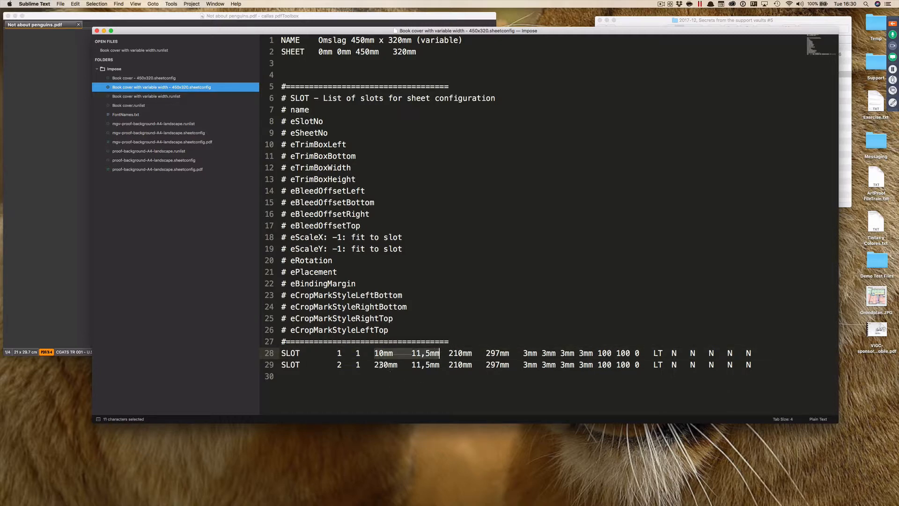
{"action": "left_click_drag", "start_coordinate": [374, 364], "coordinate": [440, 365]}
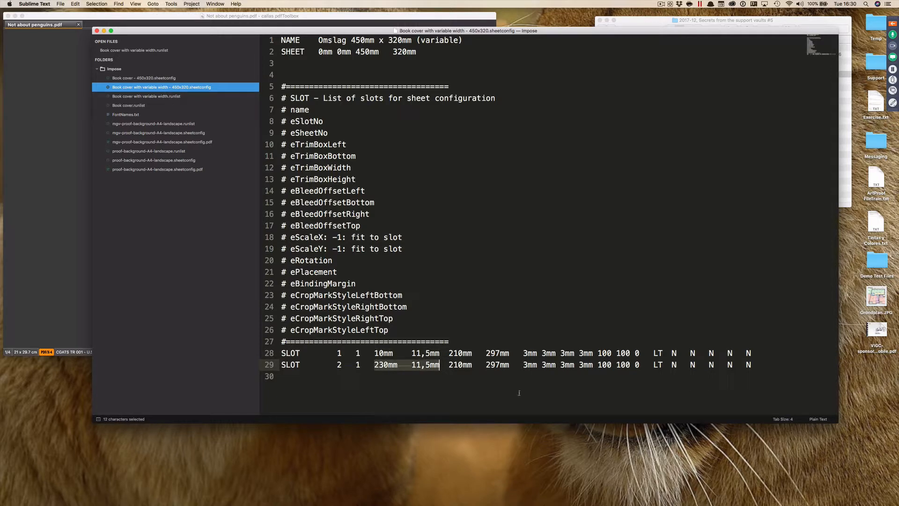
- Examine the bleed offset, scale, rotation, placement, binding margin and crop mark values in the SLOT lines
{"action": "left_click_drag", "start_coordinate": [523, 353], "coordinate": [593, 354]}
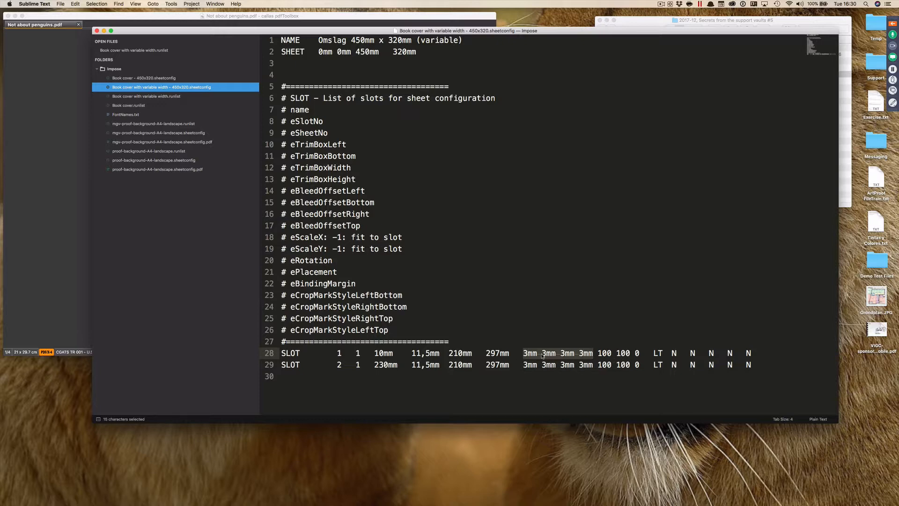
{"action": "left_click_drag", "start_coordinate": [598, 353], "coordinate": [631, 353]}
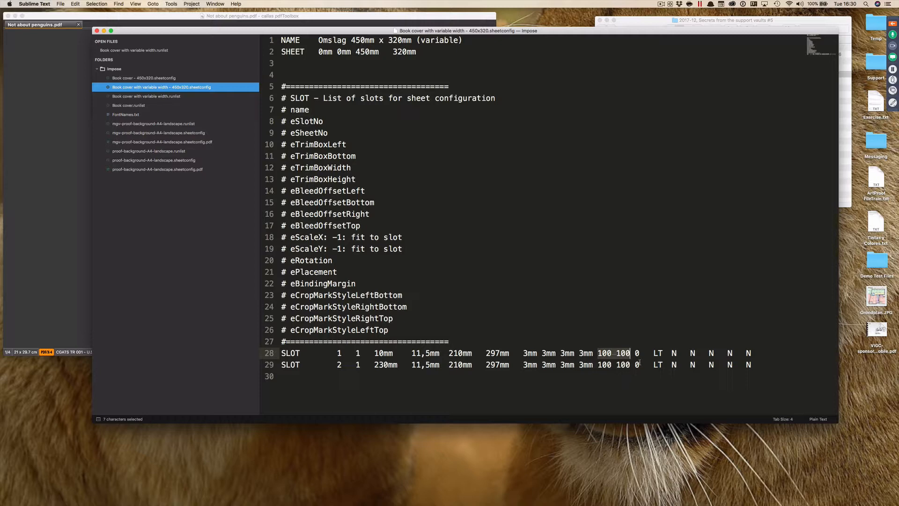
{"action": "double_click", "coordinate": [638, 364]}
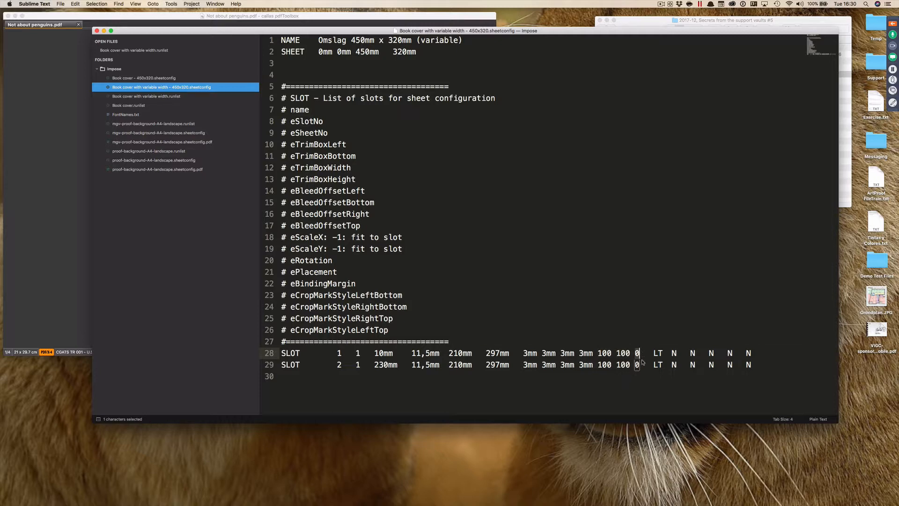
{"action": "double_click", "coordinate": [658, 365]}
{"action": "double_click", "coordinate": [674, 352]}
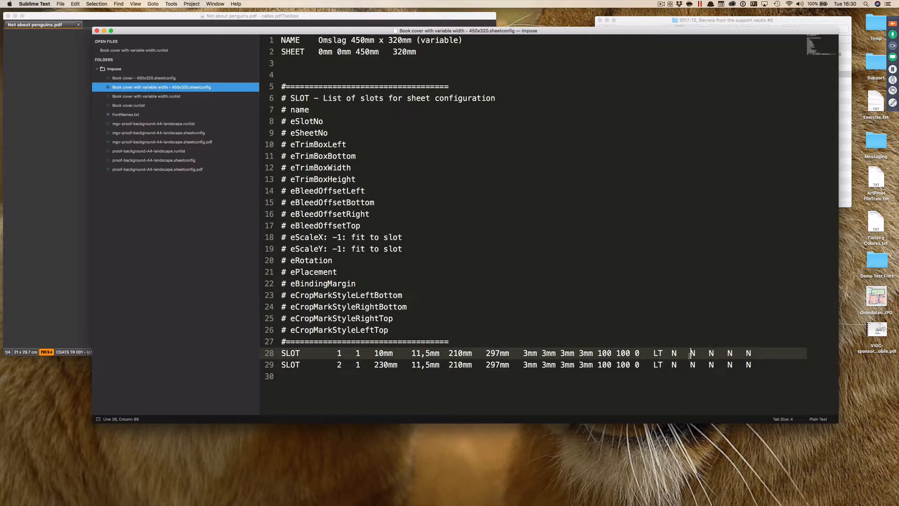
{"action": "left_click_drag", "start_coordinate": [690, 353], "coordinate": [752, 354]}
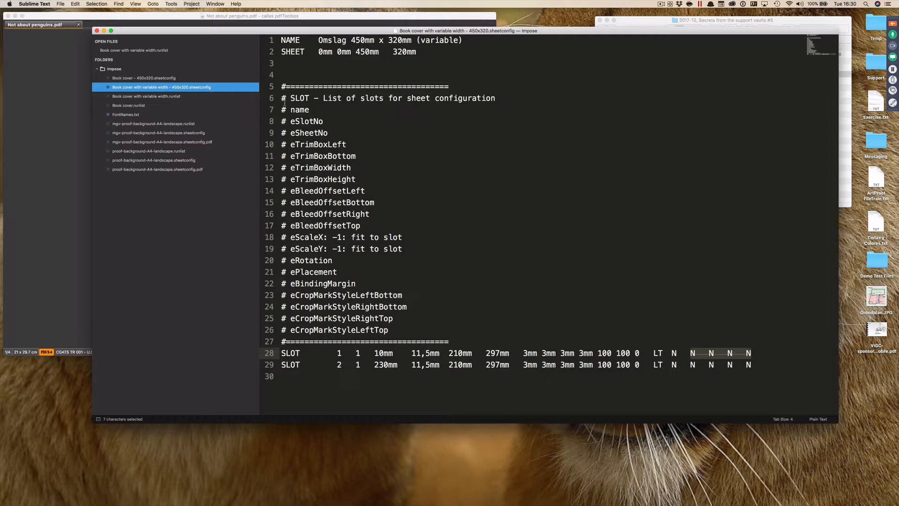
- Review the commented list of slot fields, including eSlotNo, eSheetNo and eTrimBoxLeft
{"action": "left_click_drag", "start_coordinate": [280, 99], "coordinate": [265, 341]}
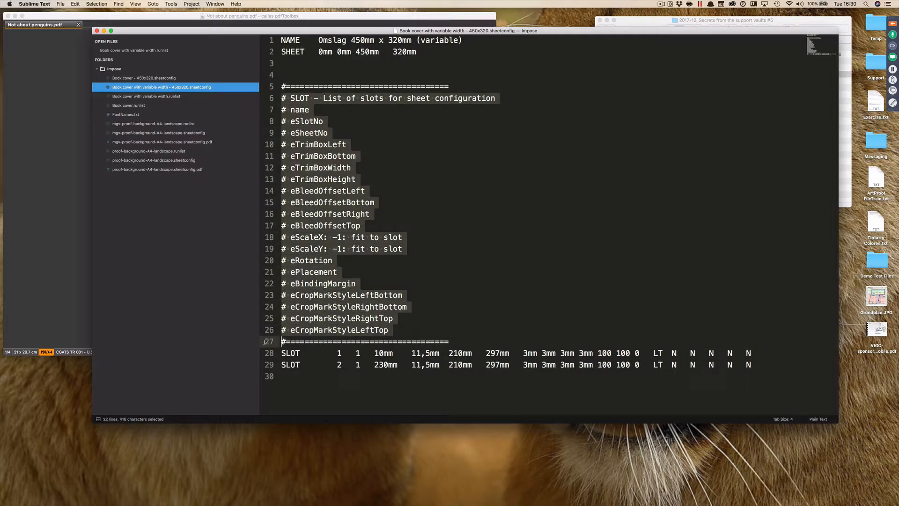
{"action": "left_click", "coordinate": [300, 110]}
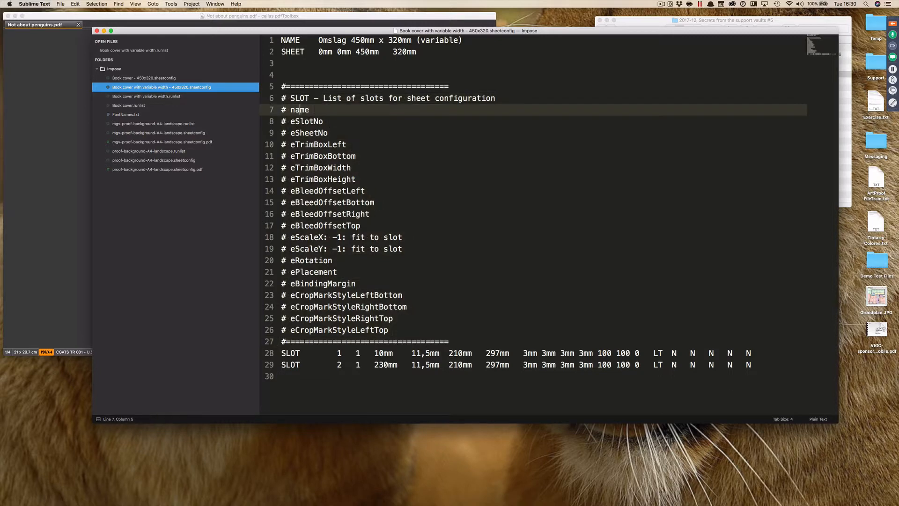
{"action": "double_click", "coordinate": [303, 122]}
{"action": "double_click", "coordinate": [307, 133]}
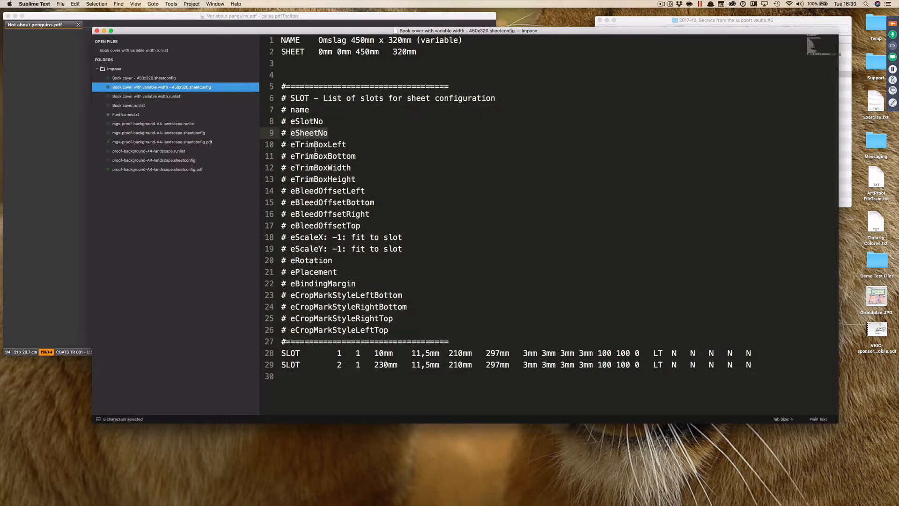
{"action": "double_click", "coordinate": [309, 145]}
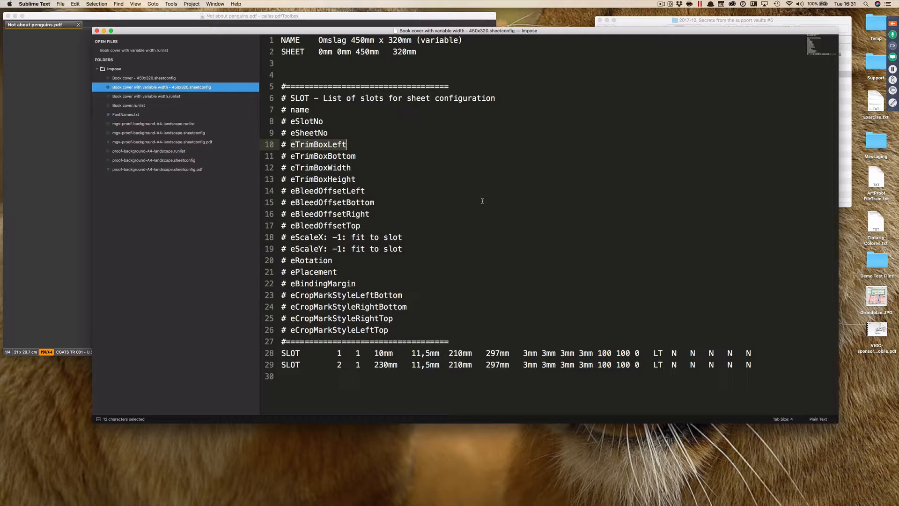
- View "Book cover - 450x320.sheetconfig" and then "Book cover with variable width.runlist", enlarging the window to show the whole runlist
{"action": "left_click", "coordinate": [169, 78]}
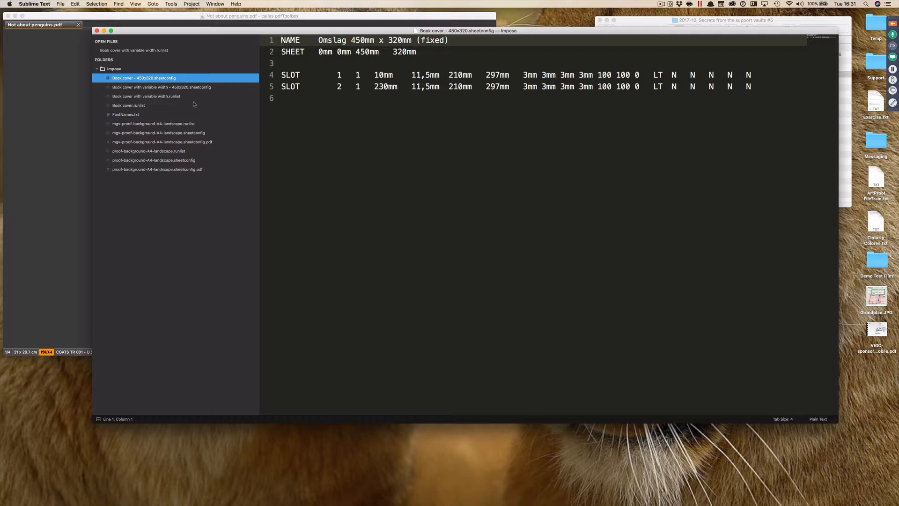
{"action": "left_click", "coordinate": [181, 97]}
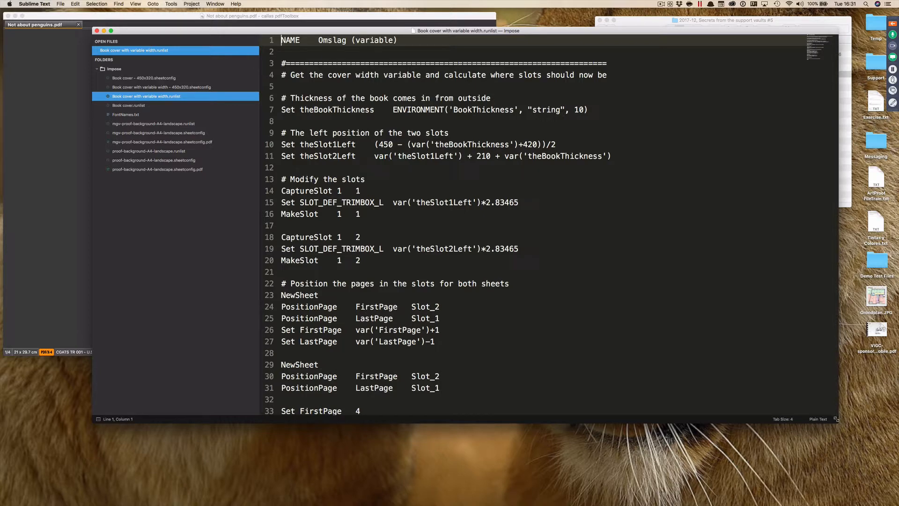
{"action": "left_click_drag", "start_coordinate": [839, 422], "coordinate": [860, 481]}
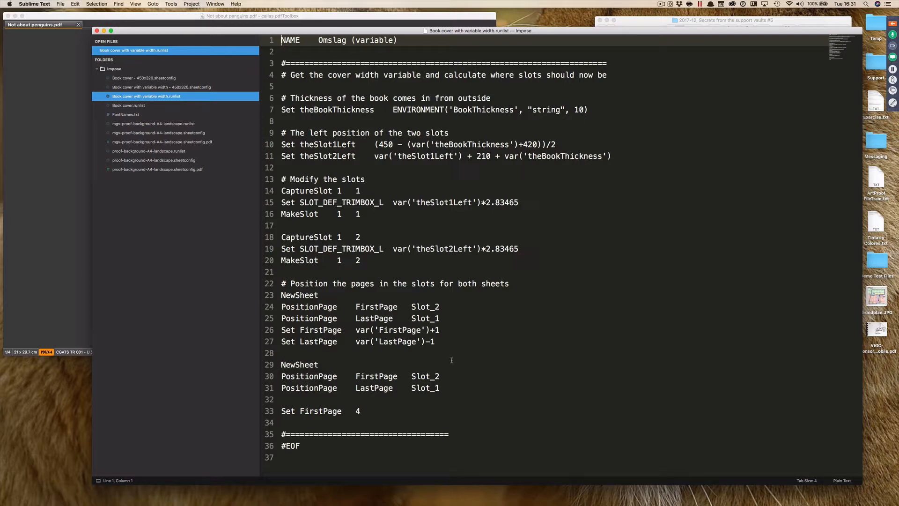
- Hide the text editor, move the Impose folder window clear of the PDF, and switch to callas pdfToolbox
{"action": "key", "text": "super+h"}
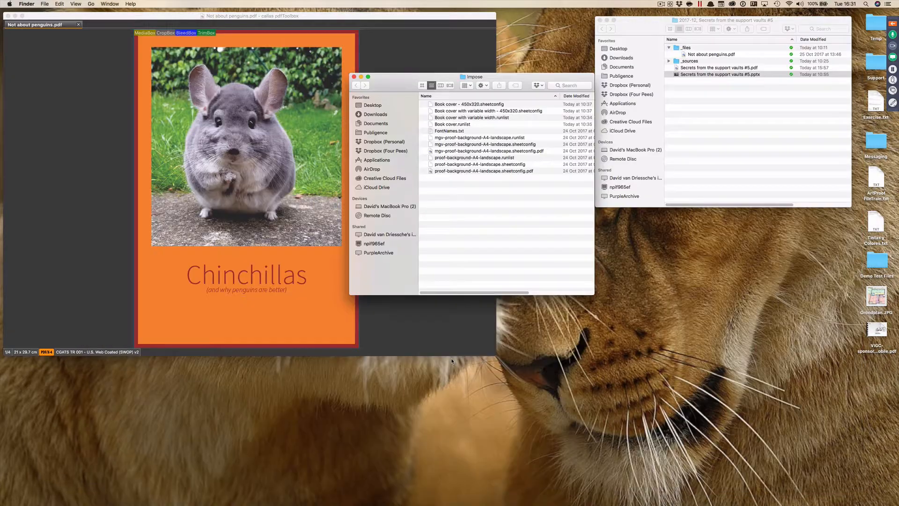
{"action": "left_click_drag", "start_coordinate": [407, 75], "coordinate": [654, 215]}
{"action": "left_click", "coordinate": [380, 204]}
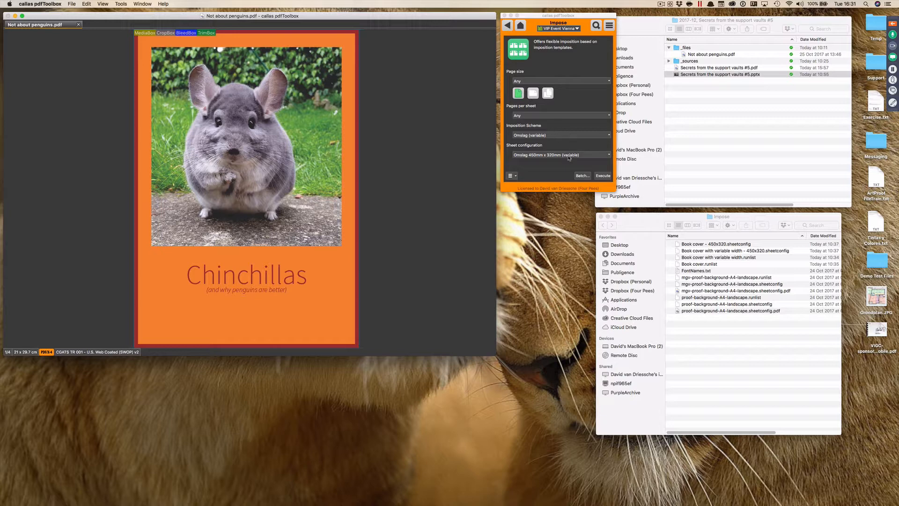
- Impose the PDF with the Omslag (variable) scheme and Omslag 450mm x 320mm (variable) sheet, then revert the document to its original pages
{"action": "left_click", "coordinate": [603, 176]}
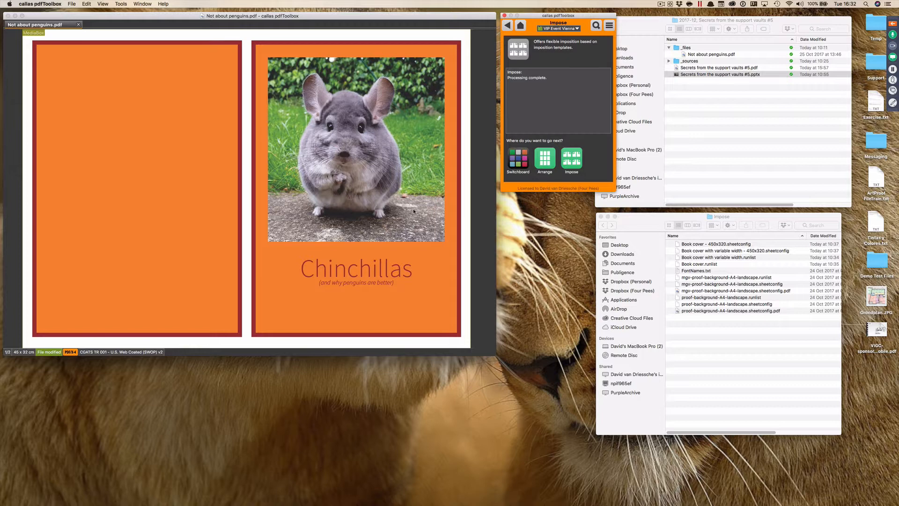
{"action": "left_click", "coordinate": [570, 159]}
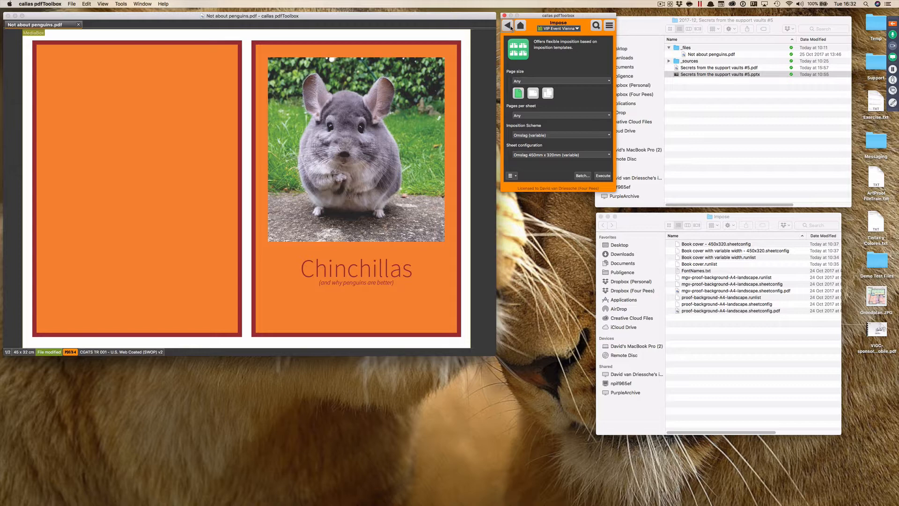
{"action": "left_click", "coordinate": [267, 107]}
{"action": "key", "text": "super+r"}
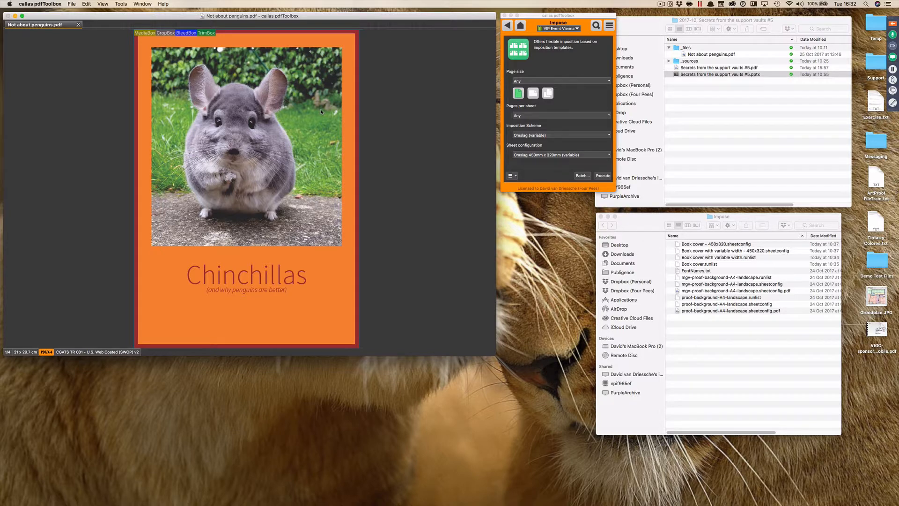
- Open the "Impose book with variable cover" process plan for editing and move its dialog clear of the PDF's cover
{"action": "key", "text": "shift+super+p"}
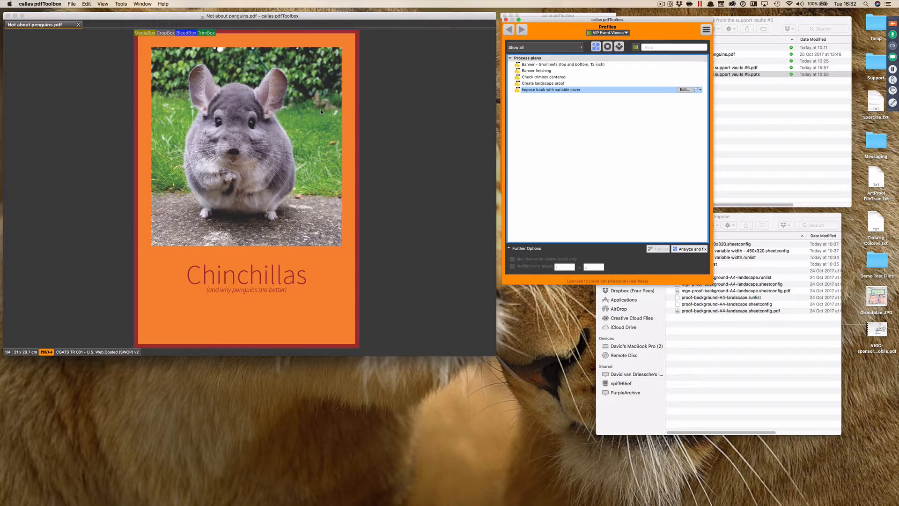
{"action": "left_click", "coordinate": [684, 89]}
{"action": "left_click_drag", "start_coordinate": [444, 57], "coordinate": [662, 55]}
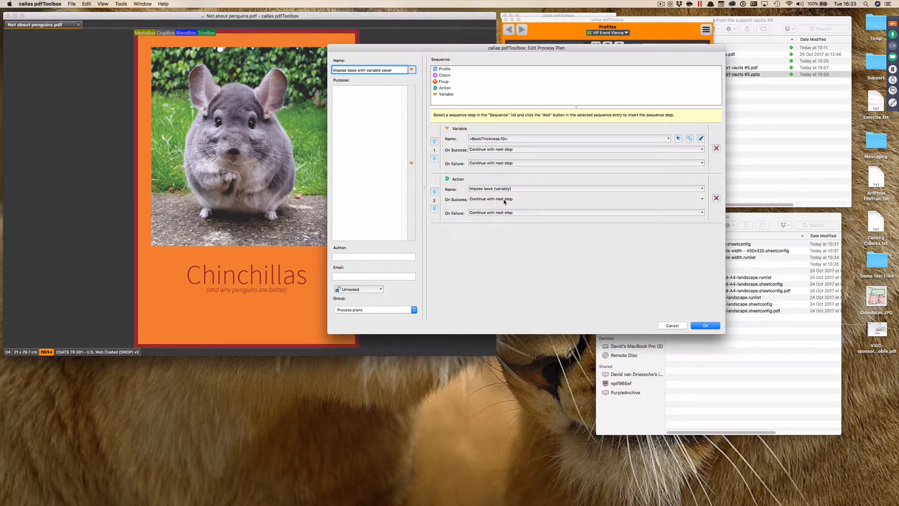
- Close the process plan unchanged, run "Impose book with variable cover" with a cover thickness of 20 mm, and save "Not about penguins.pdf" to the Desktop
{"action": "left_click", "coordinate": [682, 328]}
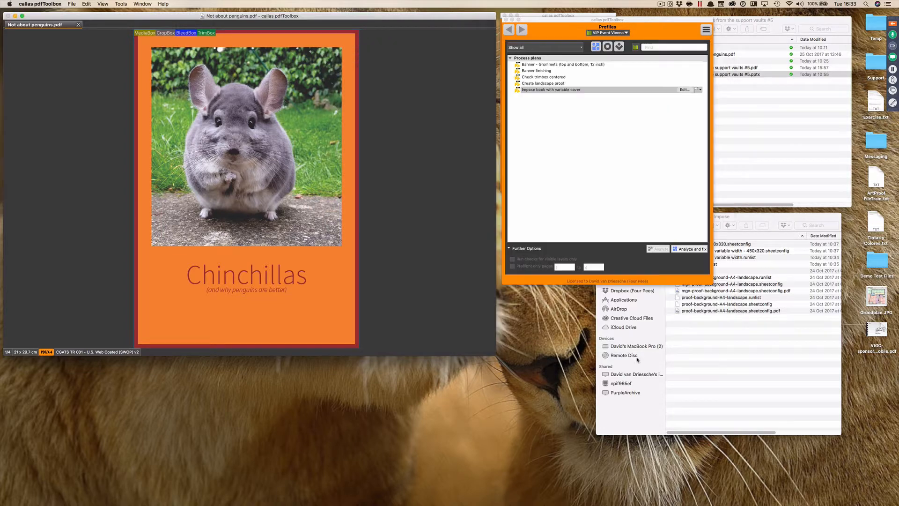
{"action": "left_click", "coordinate": [677, 249]}
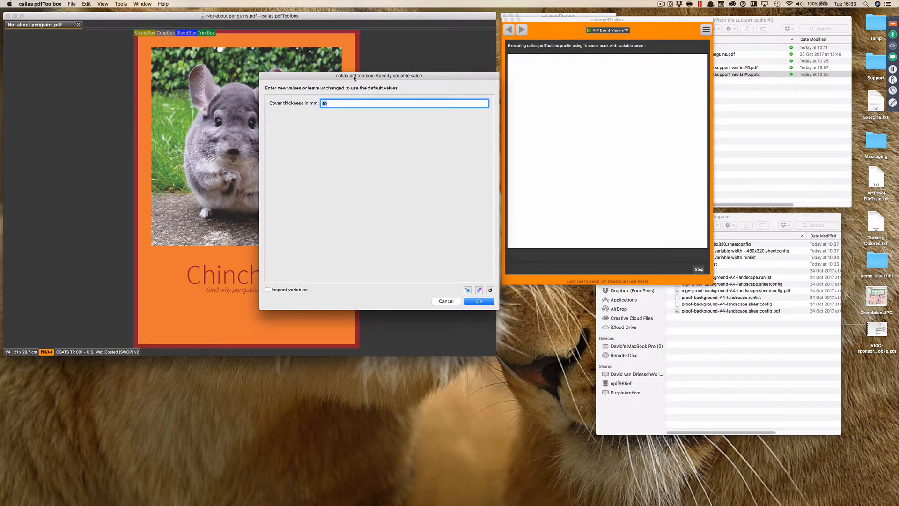
{"action": "left_click_drag", "start_coordinate": [354, 78], "coordinate": [404, 97]}
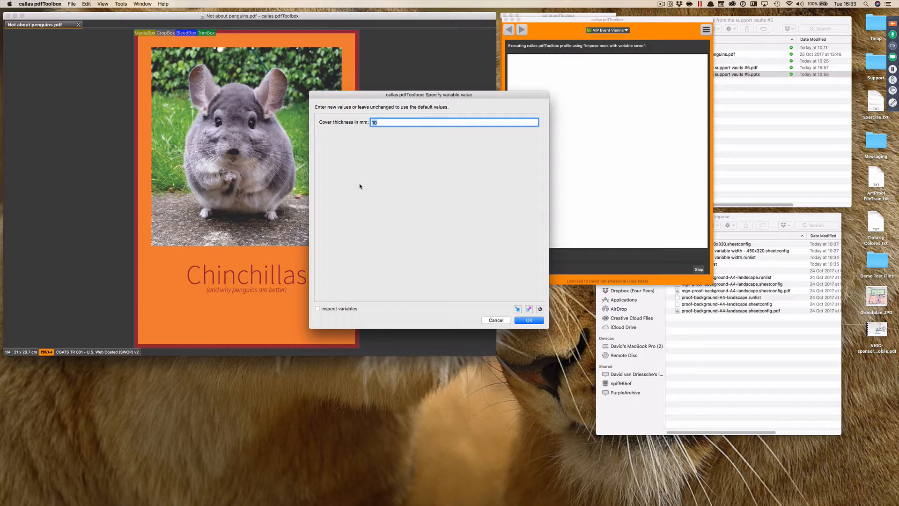
{"action": "type", "text": "20"}
{"action": "left_click", "coordinate": [530, 321]}
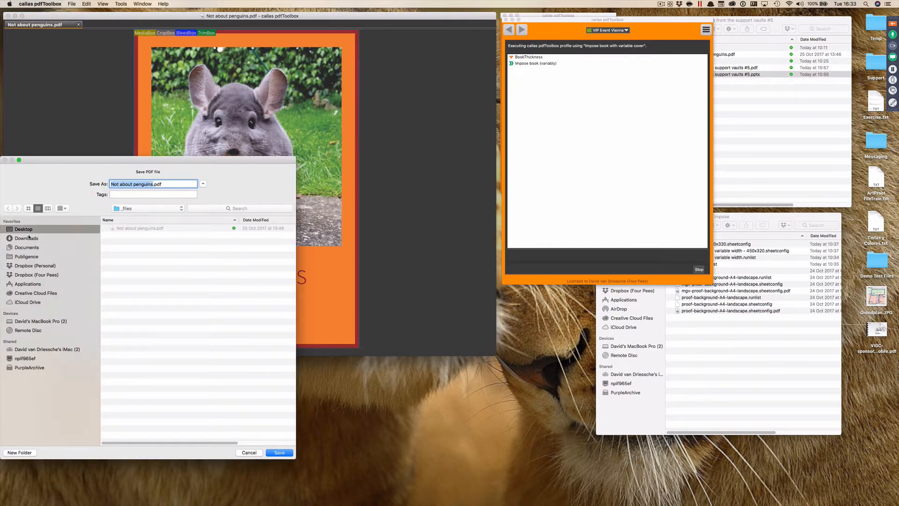
{"action": "left_click", "coordinate": [280, 452]}
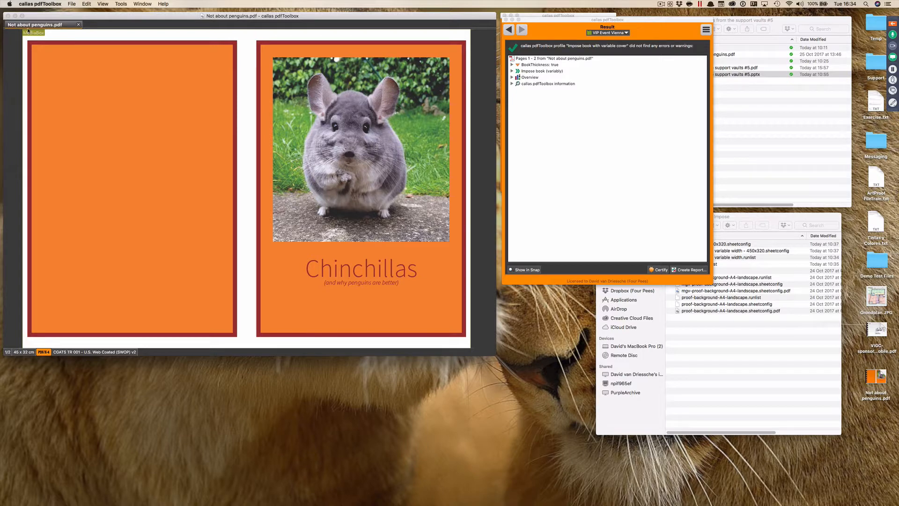
- Close the imposed PDF and reopen the original, unimposed "Not about penguins.pdf"
{"action": "left_click", "coordinate": [78, 25]}
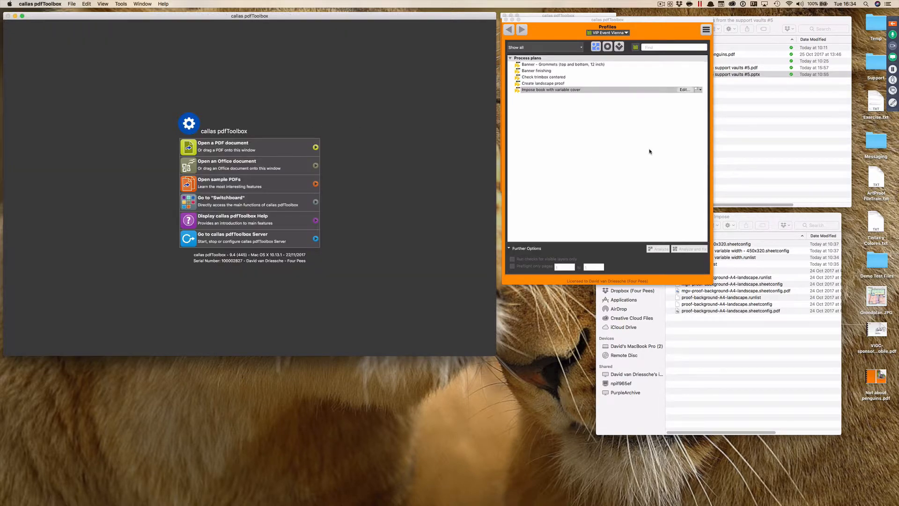
{"action": "left_click_drag", "start_coordinate": [733, 56], "coordinate": [391, 92]}
{"action": "left_click", "coordinate": [546, 114]}
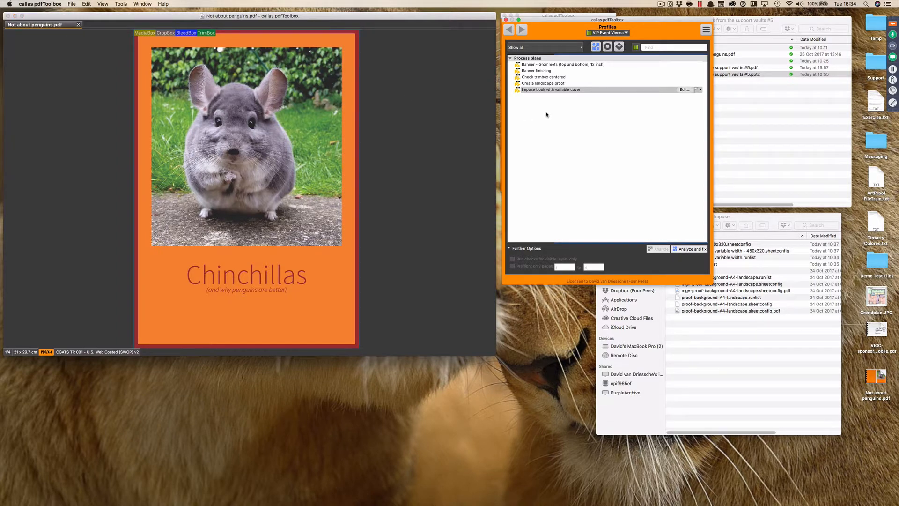
- Run "Impose book with variable cover" with a cover thickness of 0 mm and replace the existing "Not about penguins.pdf" on the Desktop
{"action": "left_click", "coordinate": [684, 249]}
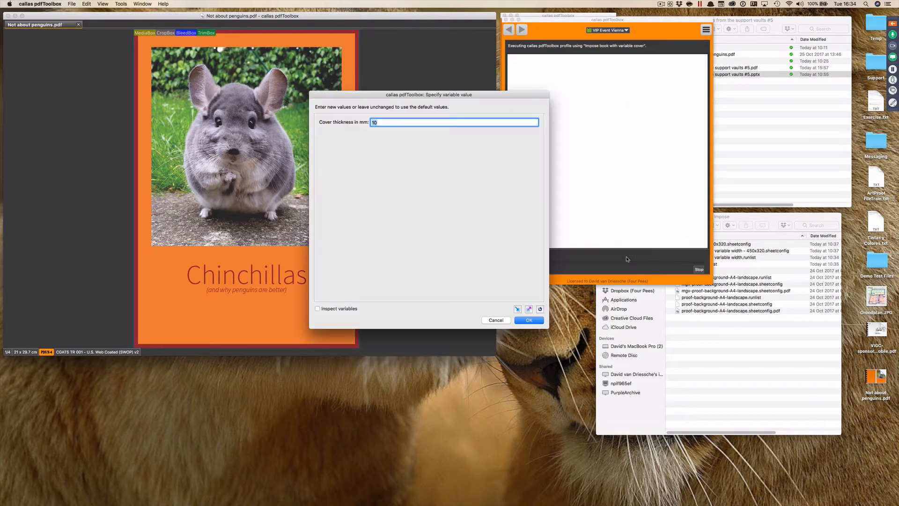
{"action": "type", "text": "0"}
{"action": "left_click", "coordinate": [516, 320]}
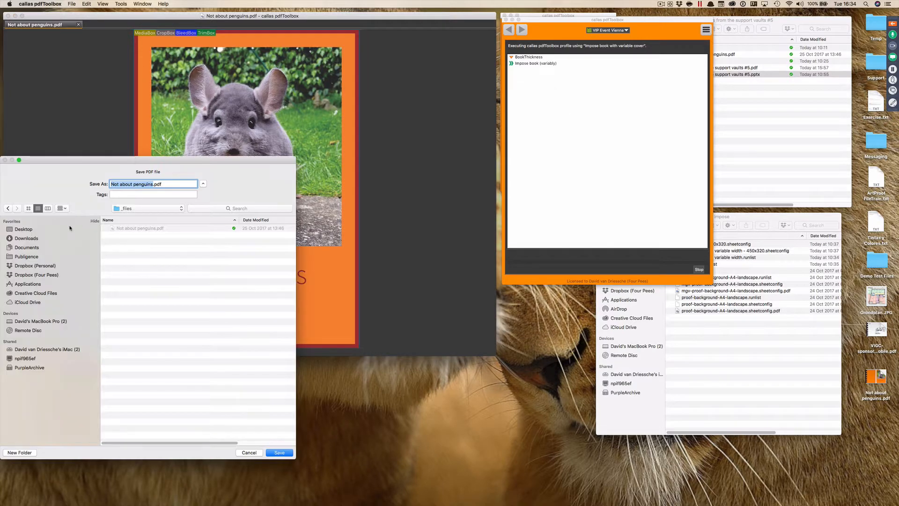
{"action": "left_click", "coordinate": [279, 453]}
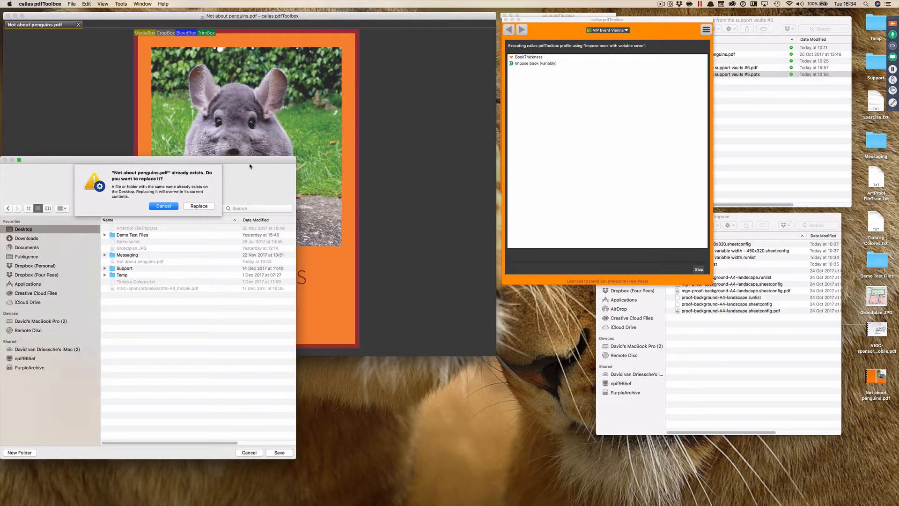
{"action": "left_click", "coordinate": [199, 207]}
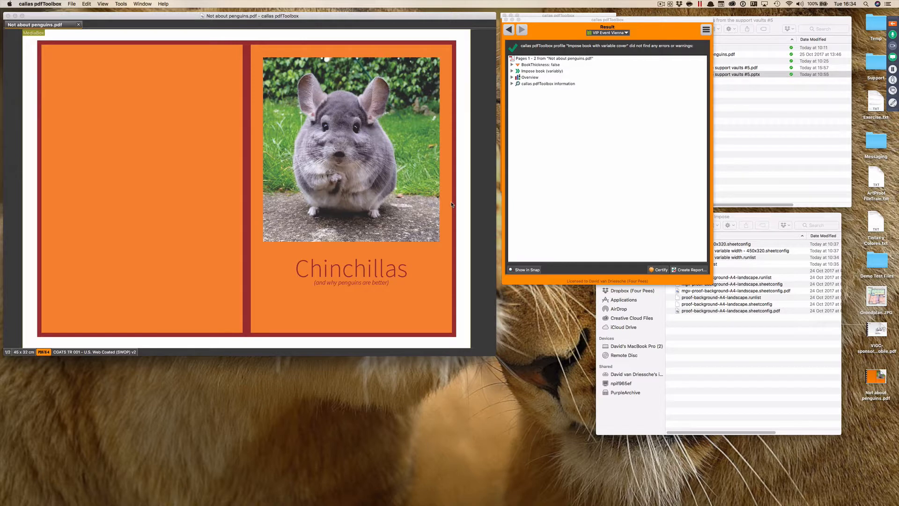
- Return to the process plan list, inspect the "Impose book with variable cover" sequence, and close it without changes
{"action": "left_click", "coordinate": [509, 31]}
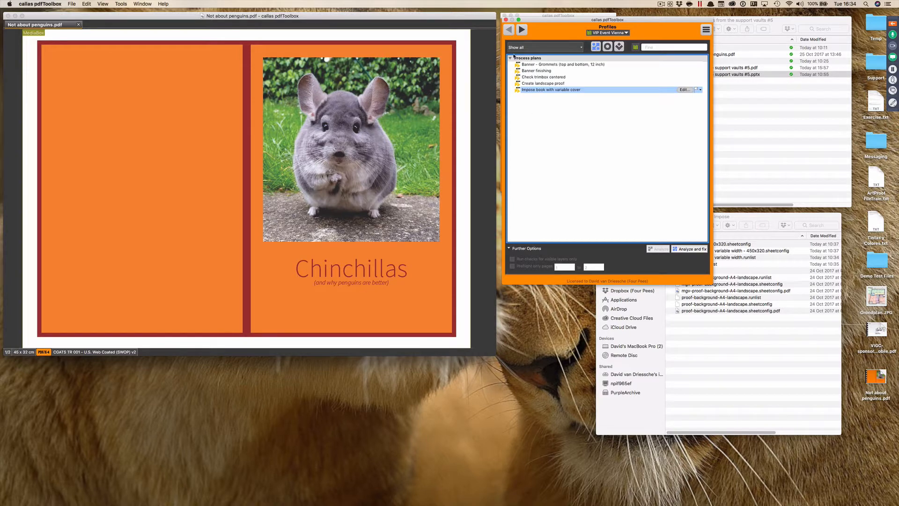
{"action": "left_click", "coordinate": [684, 89]}
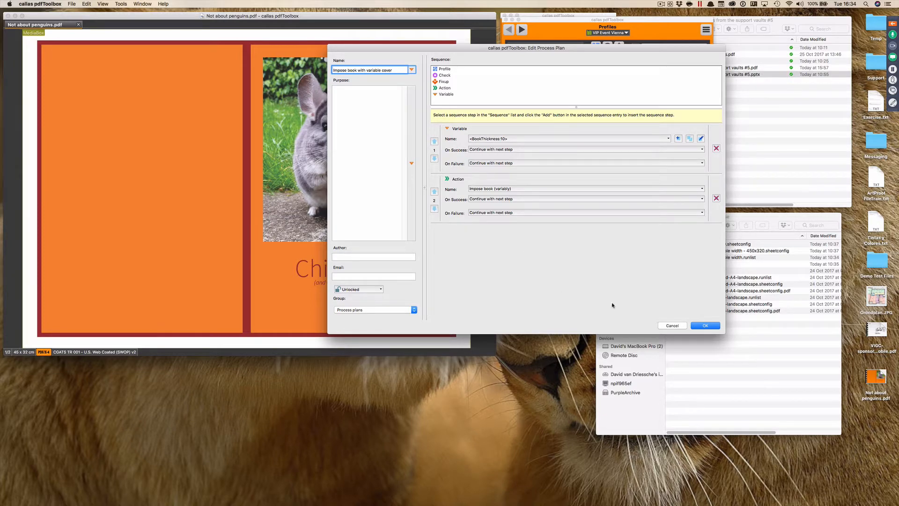
{"action": "left_click", "coordinate": [671, 326]}
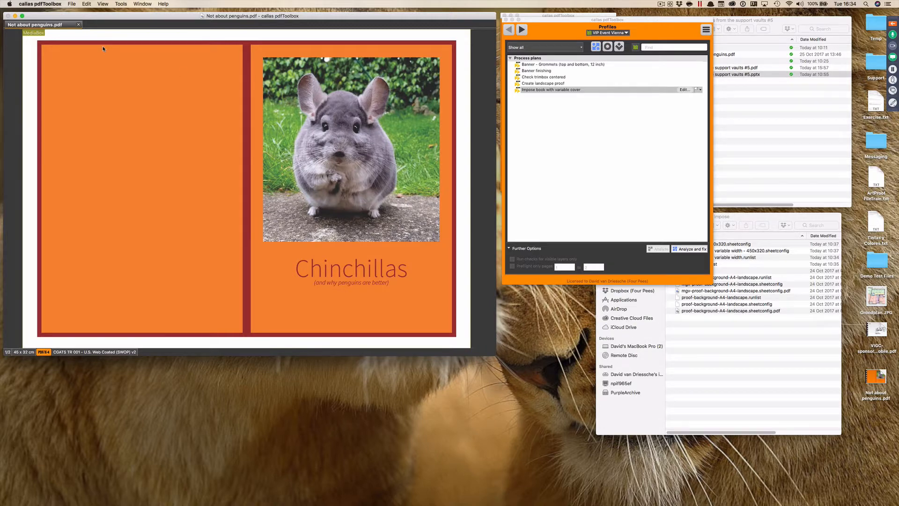
- Switch to Sublime Text and view "Book cover with variable width - 450x320.sheetconfig", then "Book cover with variable width.runlist"
{"action": "key", "text": "super+Tab"}
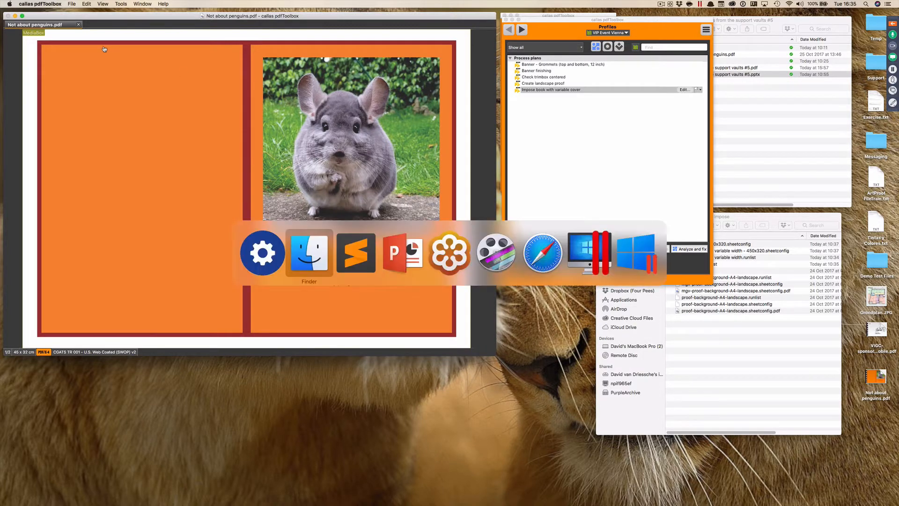
{"action": "key", "text": "super+Tab"}
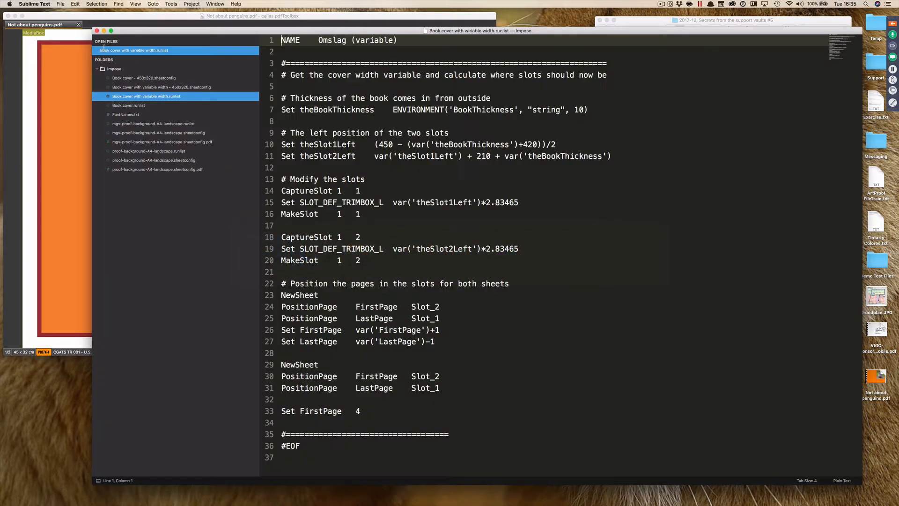
{"action": "left_click", "coordinate": [180, 88]}
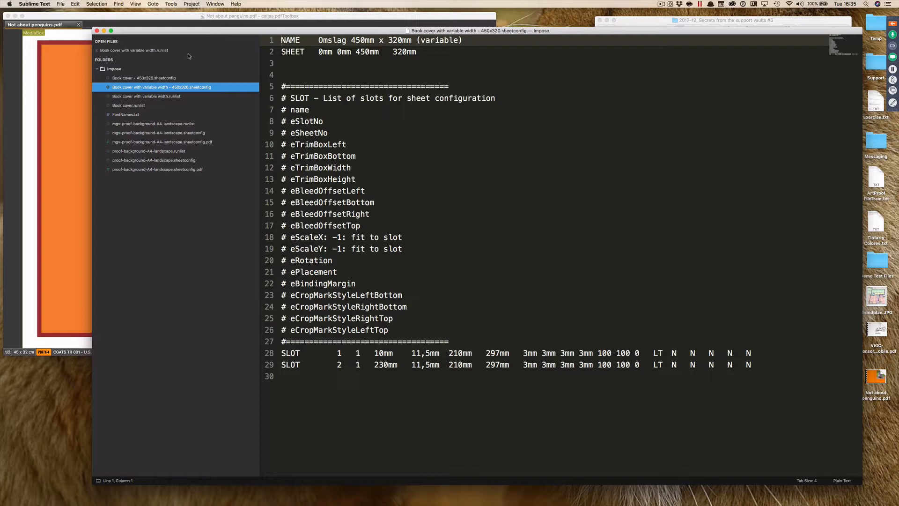
{"action": "left_click", "coordinate": [181, 96]}
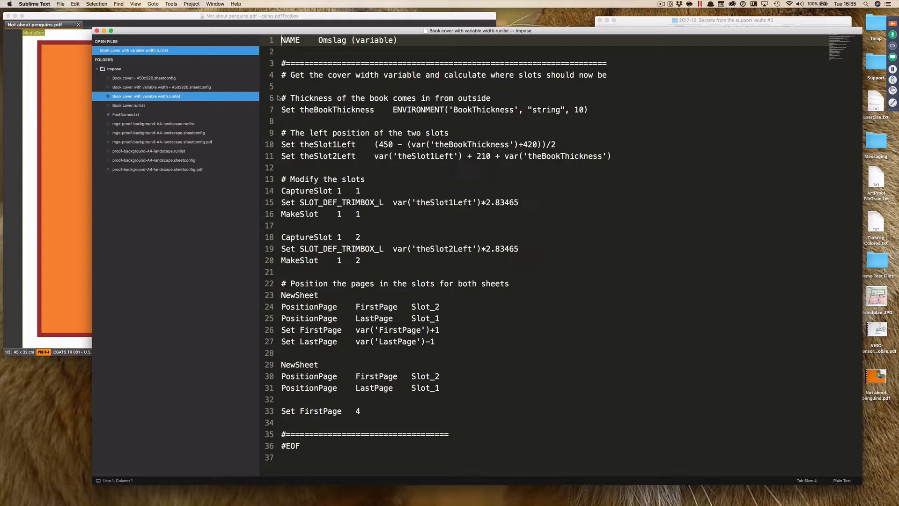
- Highlight the runlist's slot calculation block, then the Set command, theBookThickness and the ENVIRONMENT expression on line 7
{"action": "left_click_drag", "start_coordinate": [282, 99], "coordinate": [271, 272]}
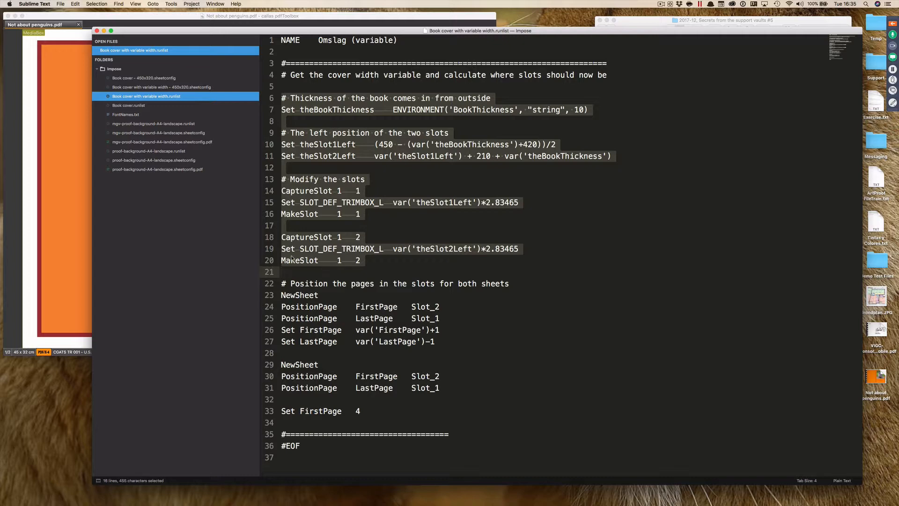
{"action": "left_click", "coordinate": [323, 98]}
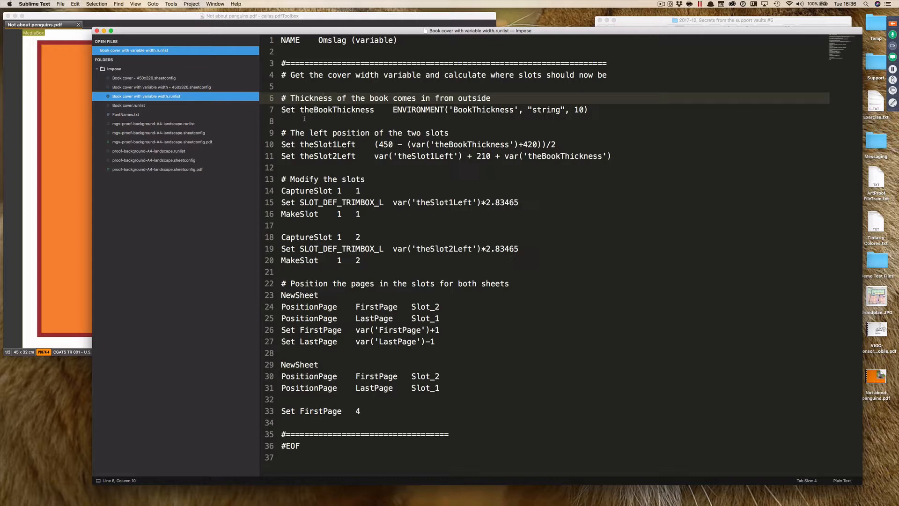
{"action": "double_click", "coordinate": [287, 111]}
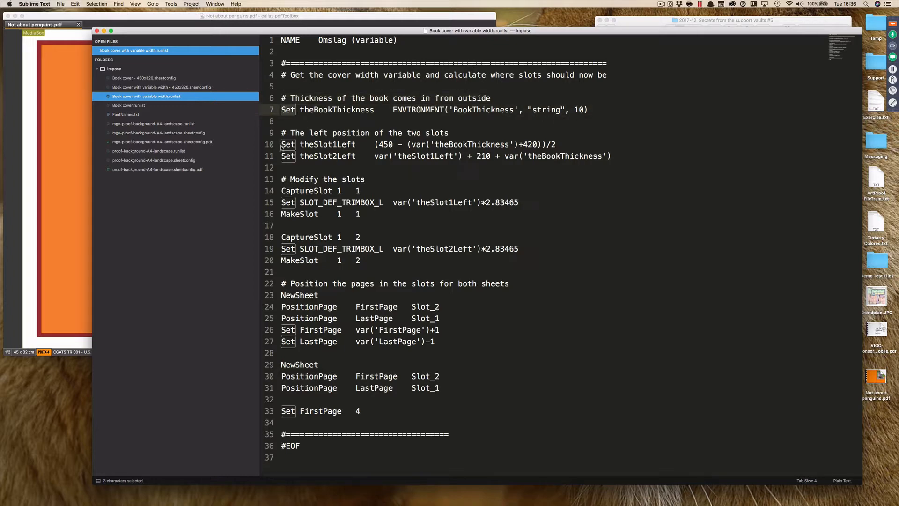
{"action": "double_click", "coordinate": [352, 110]}
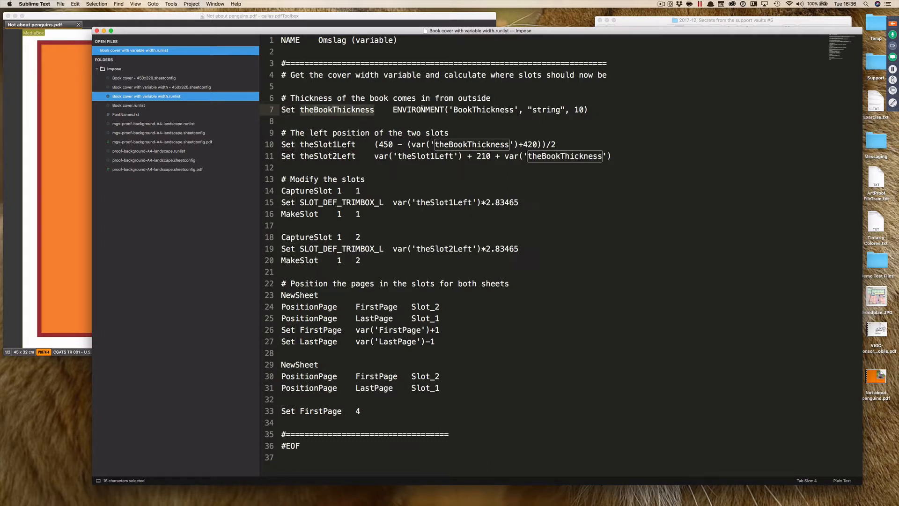
{"action": "left_click", "coordinate": [393, 110]}
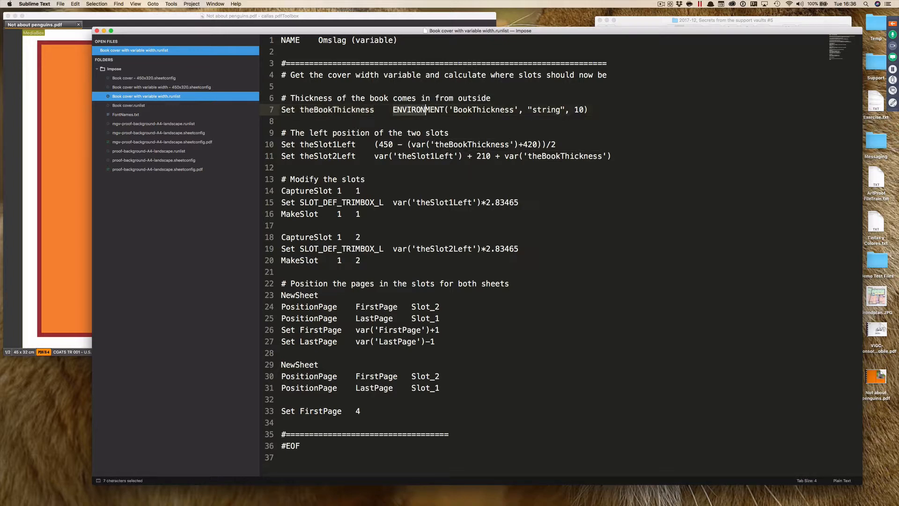
{"action": "left_click", "coordinate": [583, 104], "text": "shift"}
{"action": "left_click", "coordinate": [601, 108], "text": "shift"}
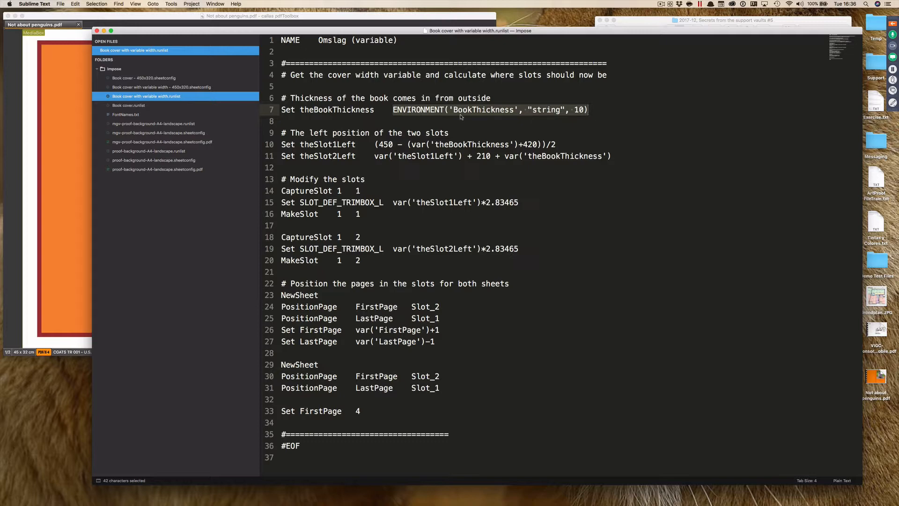
- Switch to callas pdfToolbox, open "Impose book with variable cover" to view its BookThickness variable, and return to the runlist in Sublime Text
{"action": "left_click", "coordinate": [467, 19]}
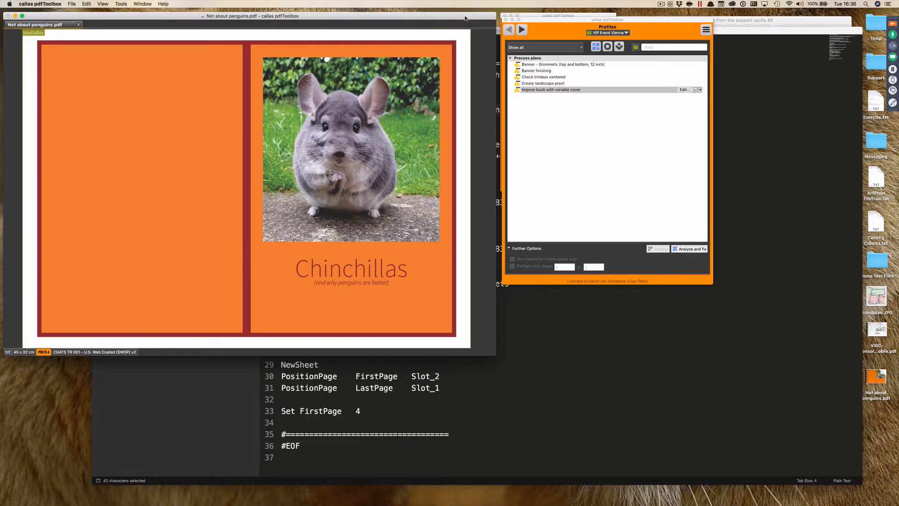
{"action": "left_click", "coordinate": [685, 90]}
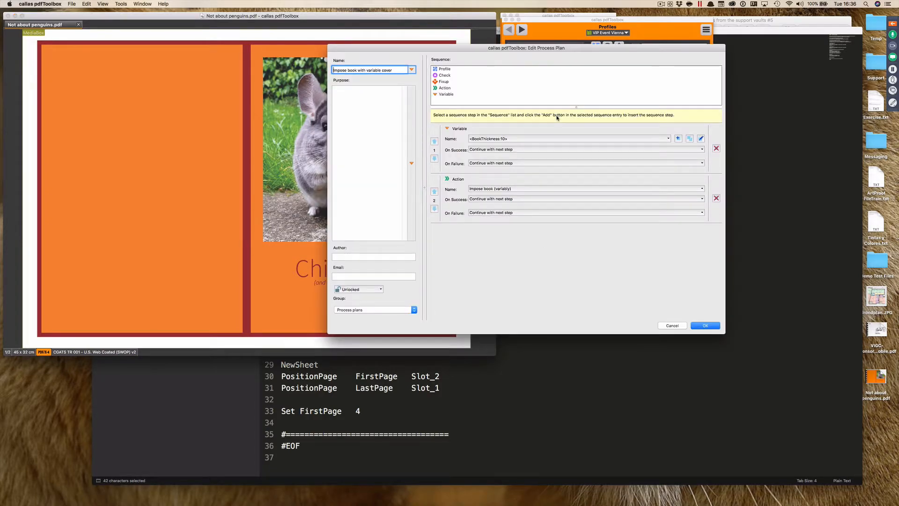
{"action": "left_click", "coordinate": [774, 198]}
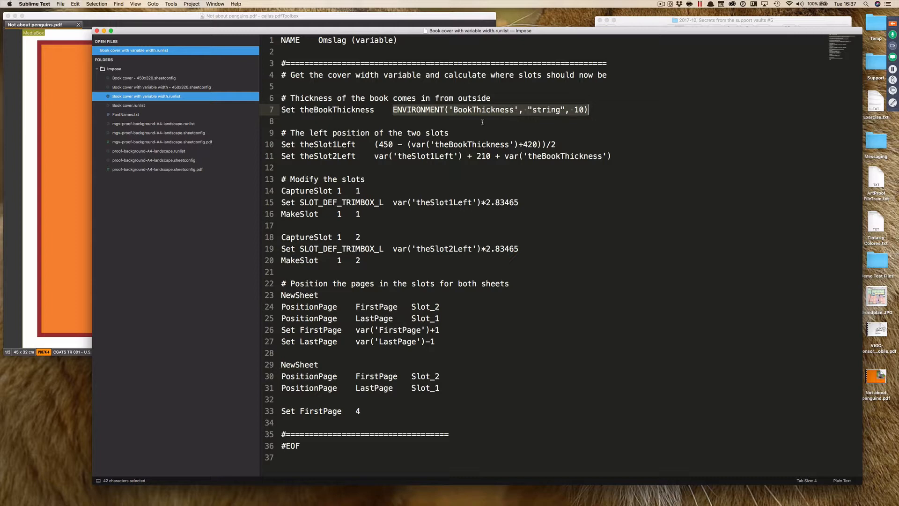
- Examine line 7's theBookThickness definition by highlighting its variable name, the BookThickness key, the "string" type and the default value 10
{"action": "double_click", "coordinate": [360, 111]}
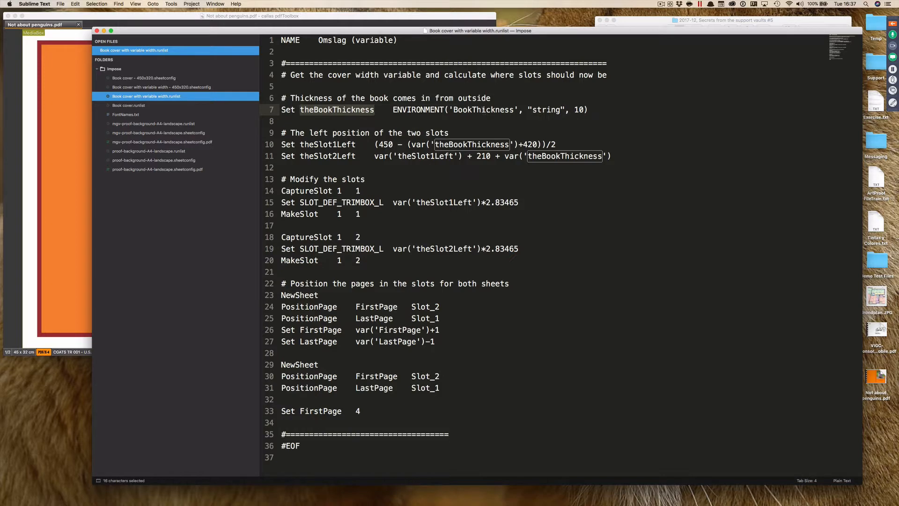
{"action": "double_click", "coordinate": [483, 110]}
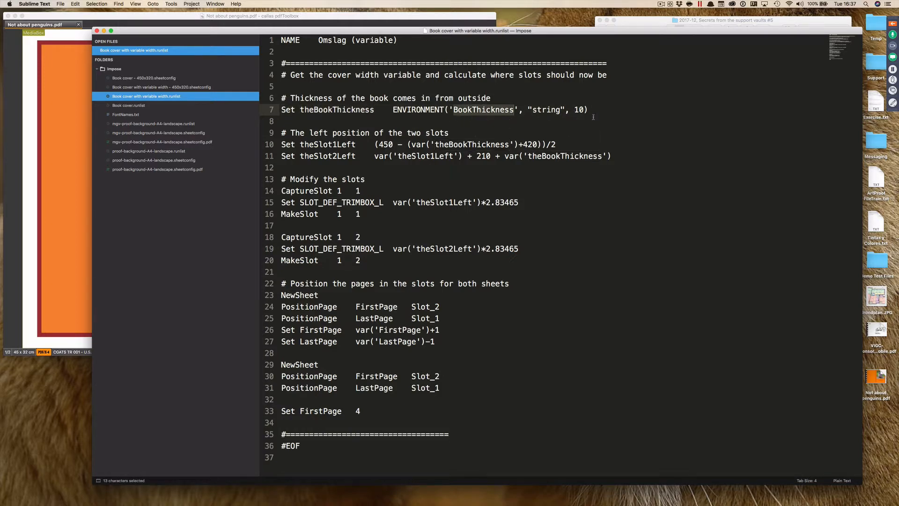
{"action": "double_click", "coordinate": [579, 110]}
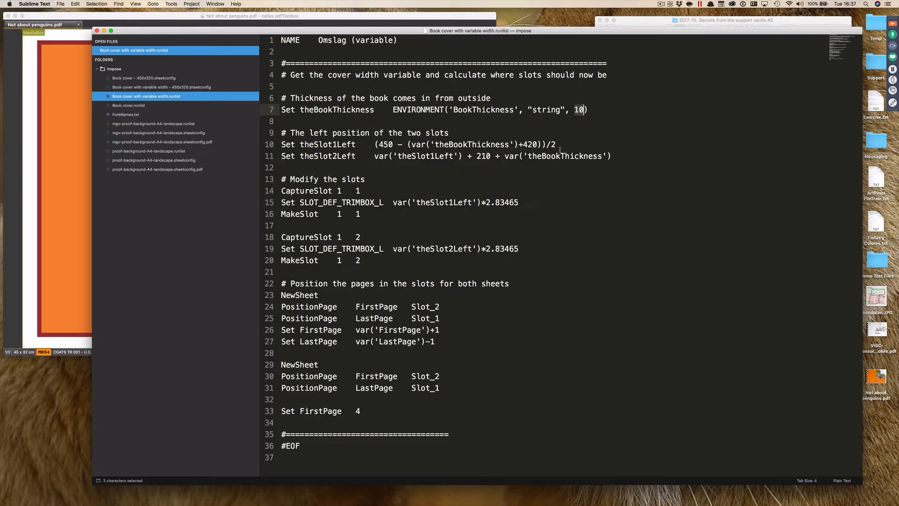
{"action": "double_click", "coordinate": [552, 109]}
{"action": "key", "text": "super+Left"}
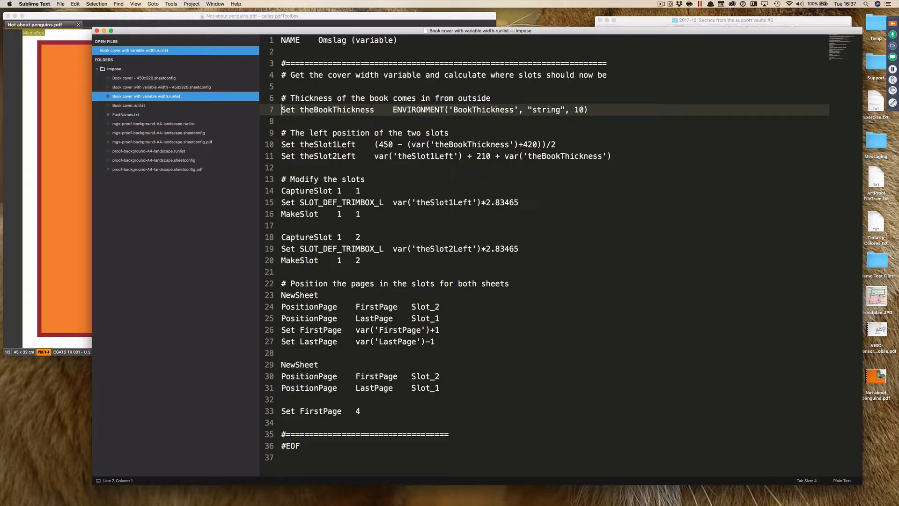
{"action": "double_click", "coordinate": [497, 109]}
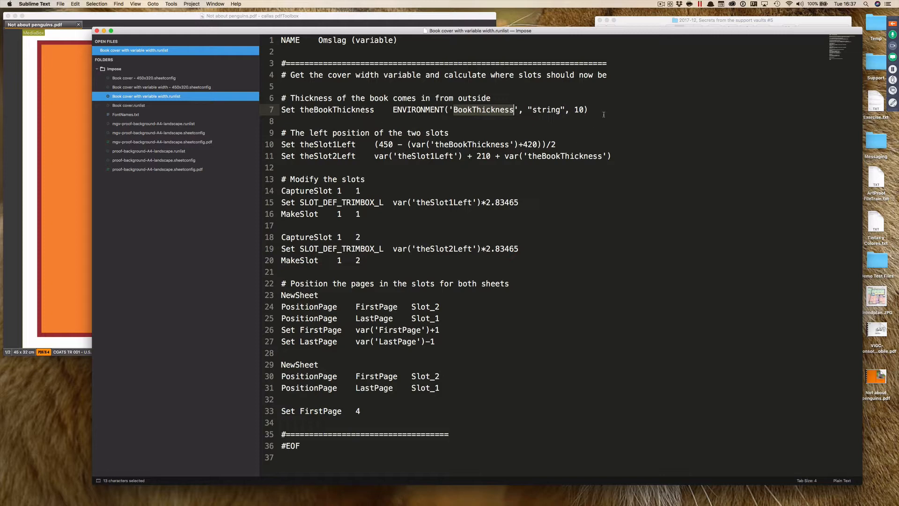
{"action": "double_click", "coordinate": [579, 109]}
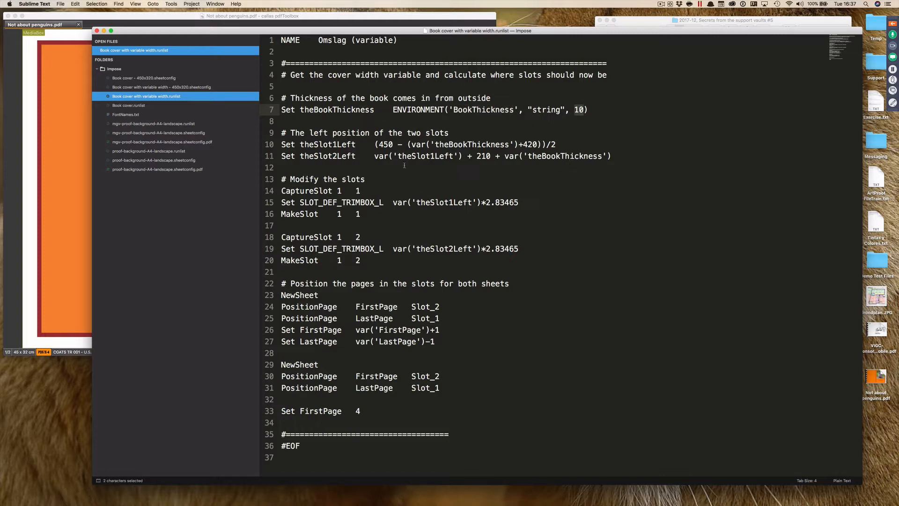
- Highlight the theSlot1Left calculation on line 10, then switch to callas pdfToolbox to view the imposed cover
{"action": "left_click", "coordinate": [412, 145]}
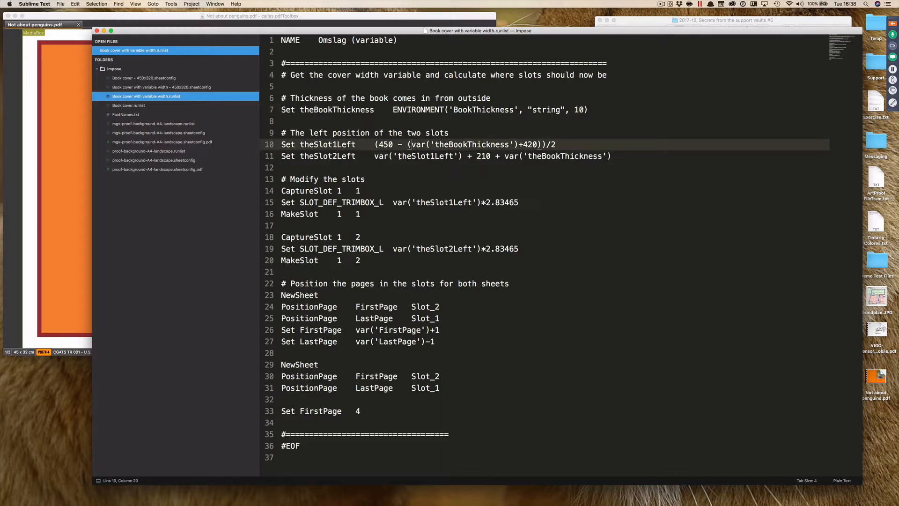
{"action": "double_click", "coordinate": [401, 144]}
{"action": "triple_click", "coordinate": [402, 145]}
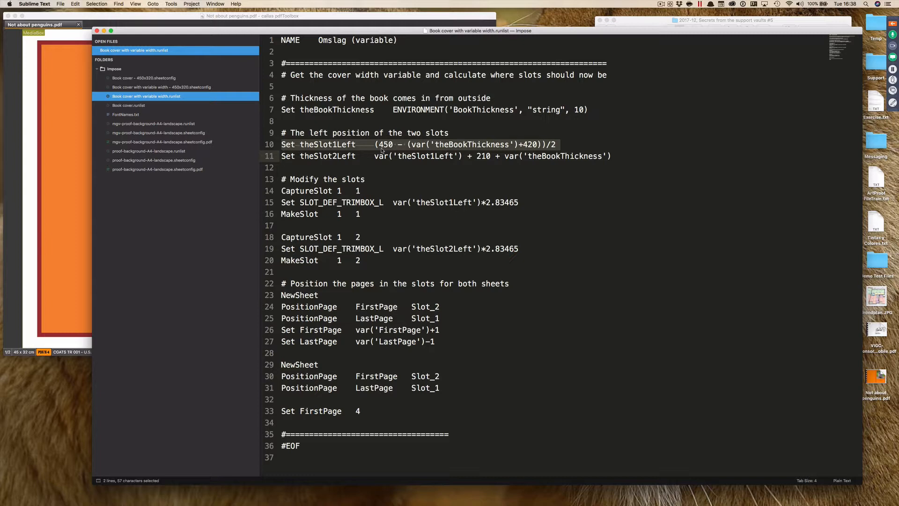
{"action": "left_click", "coordinate": [77, 189]}
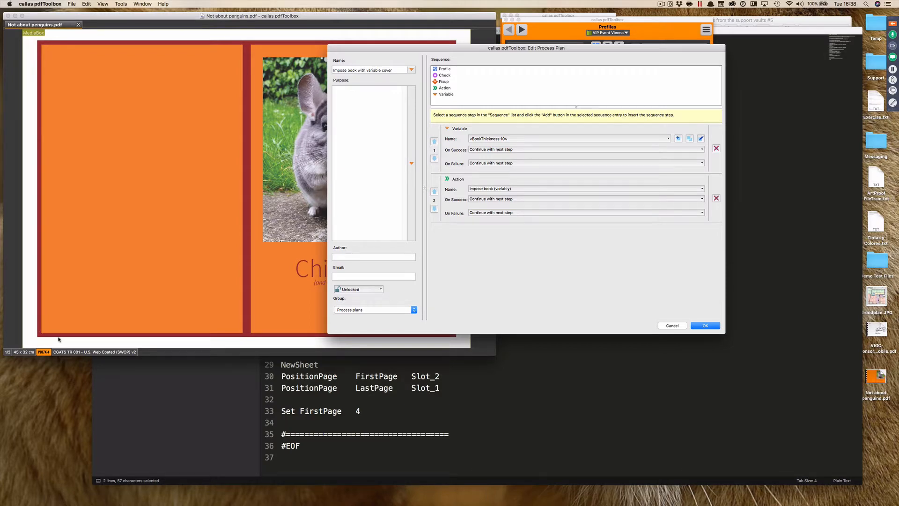